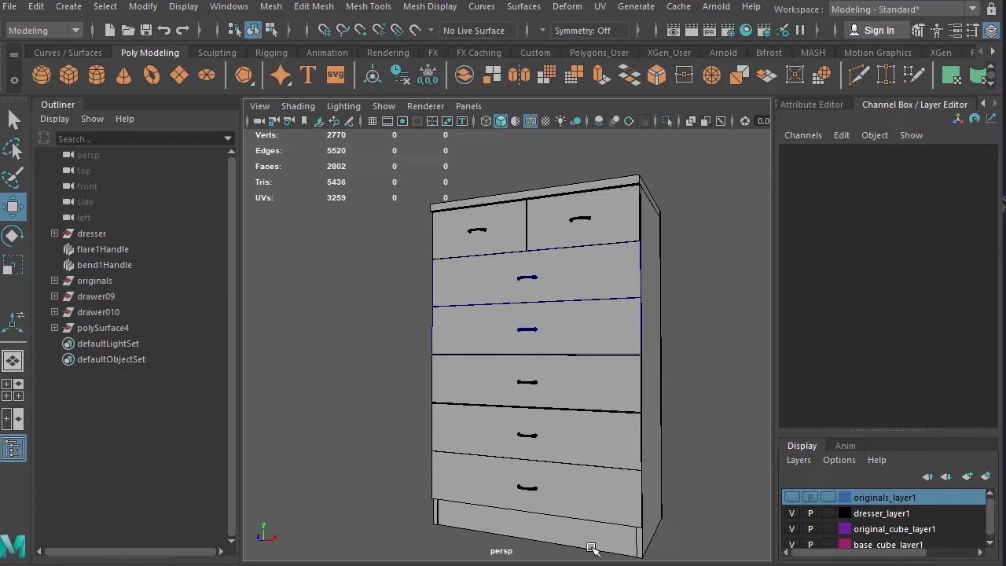
Step: Examine the dresser model from the front, the side and above its top panel
scroll(603, 338, up, 2)
alt+middle_drag(611, 343, 641, 322)
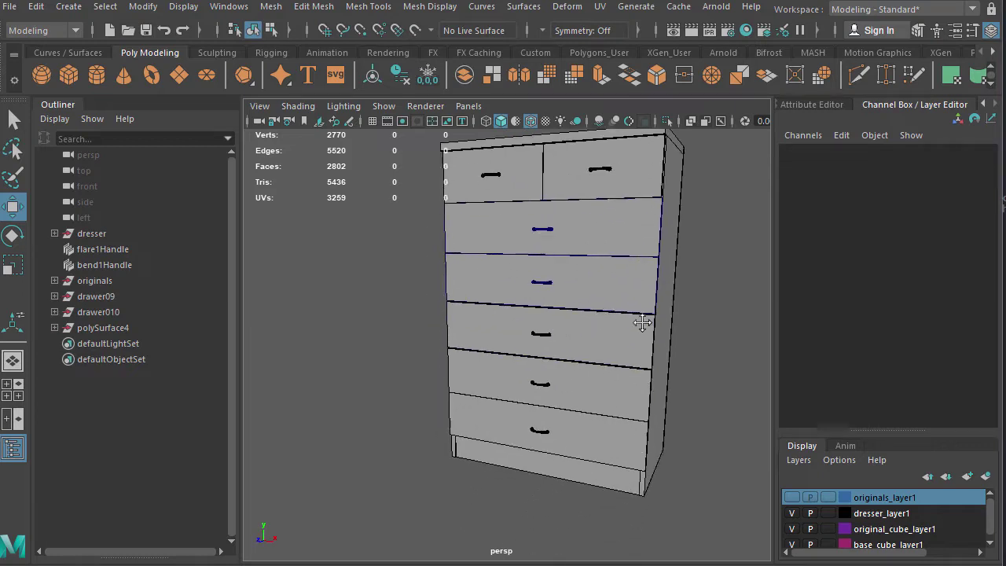
alt+drag(642, 322, 590, 330)
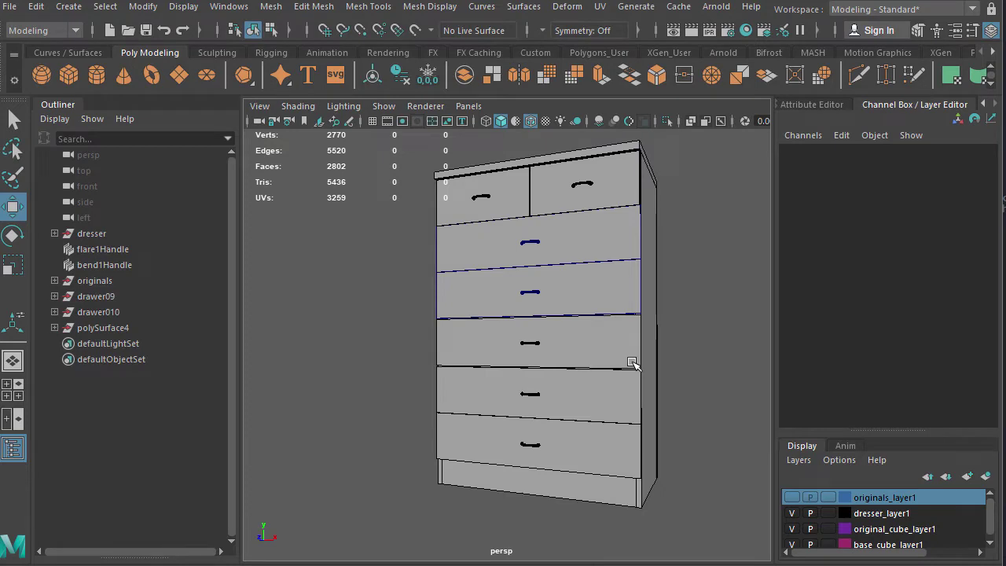
alt+drag(605, 307, 545, 317)
scroll(553, 333, up, 2)
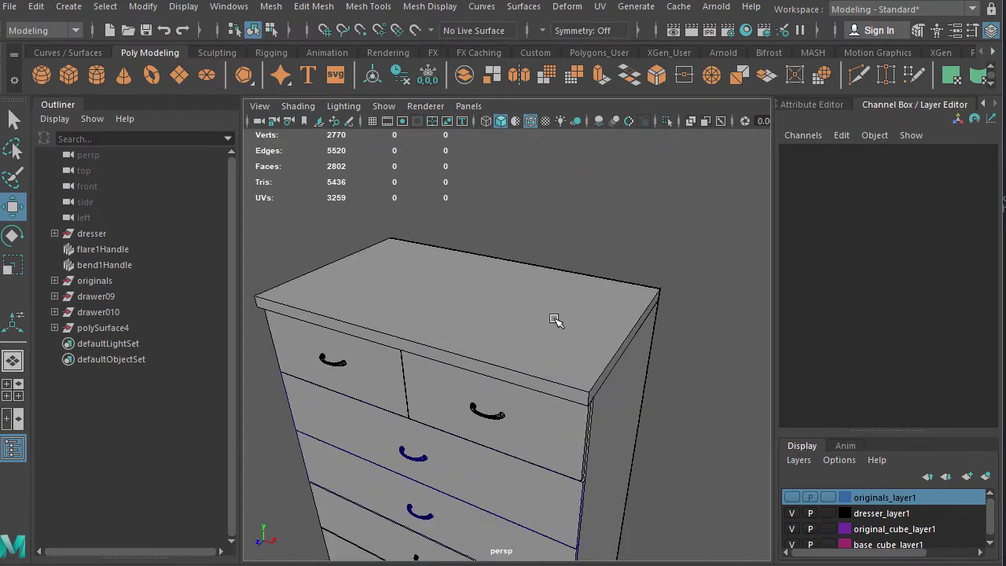
scroll(529, 377, up, 1)
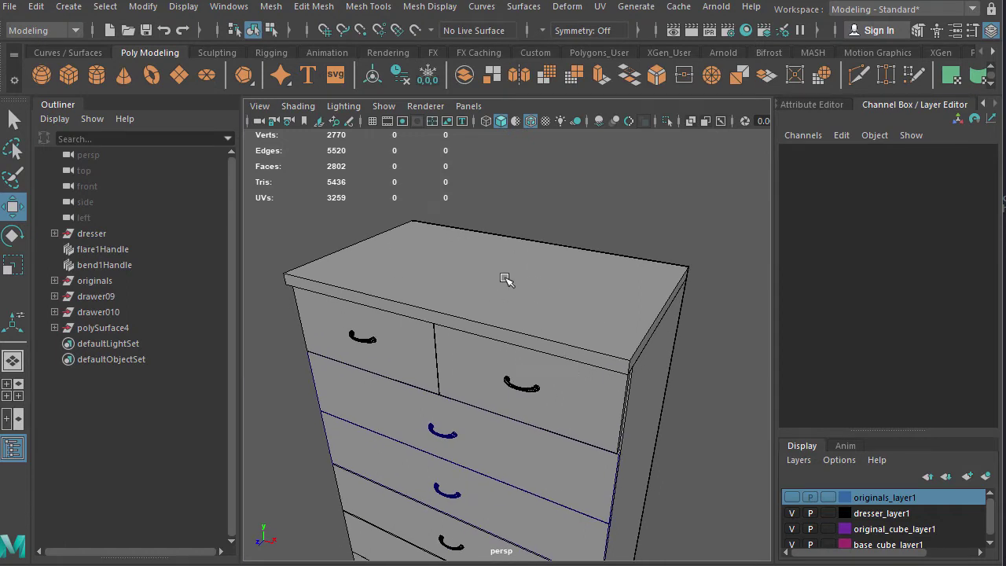
Step: Inspect the dresser's separate parts by selecting the top panel and upper drawers, and check the parts listed in the dresser group
click(469, 261)
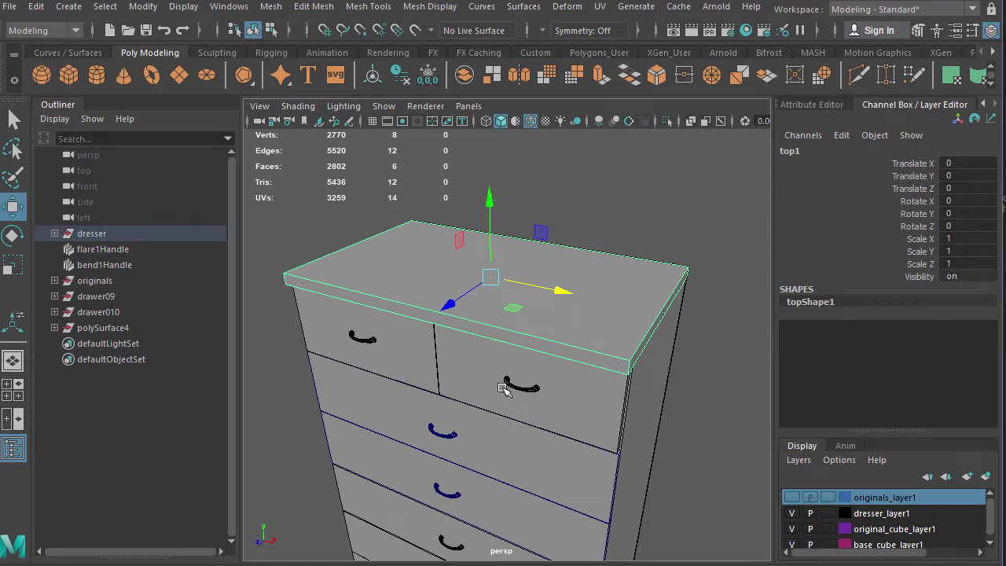
click(480, 366)
click(521, 468)
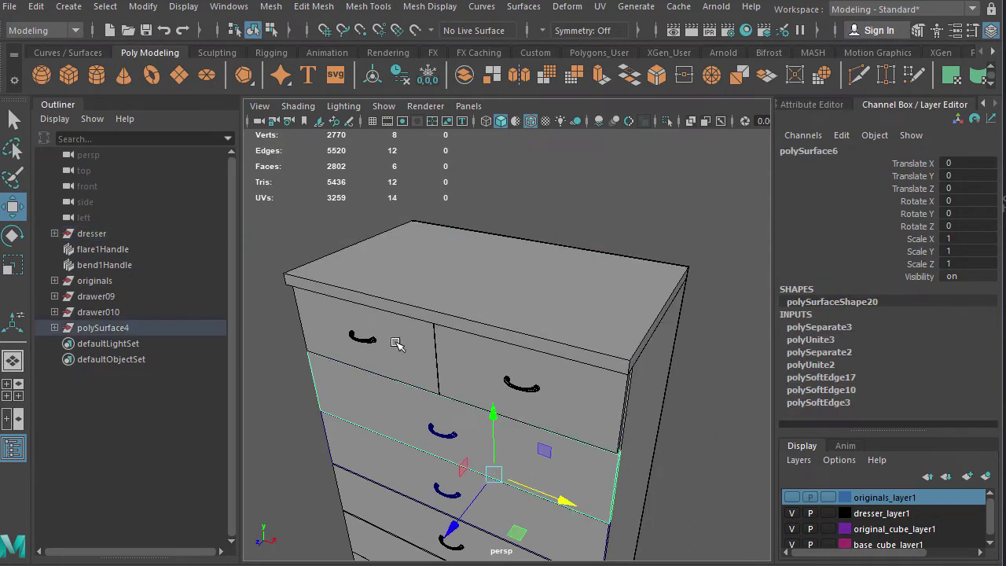
click(393, 338)
click(531, 281)
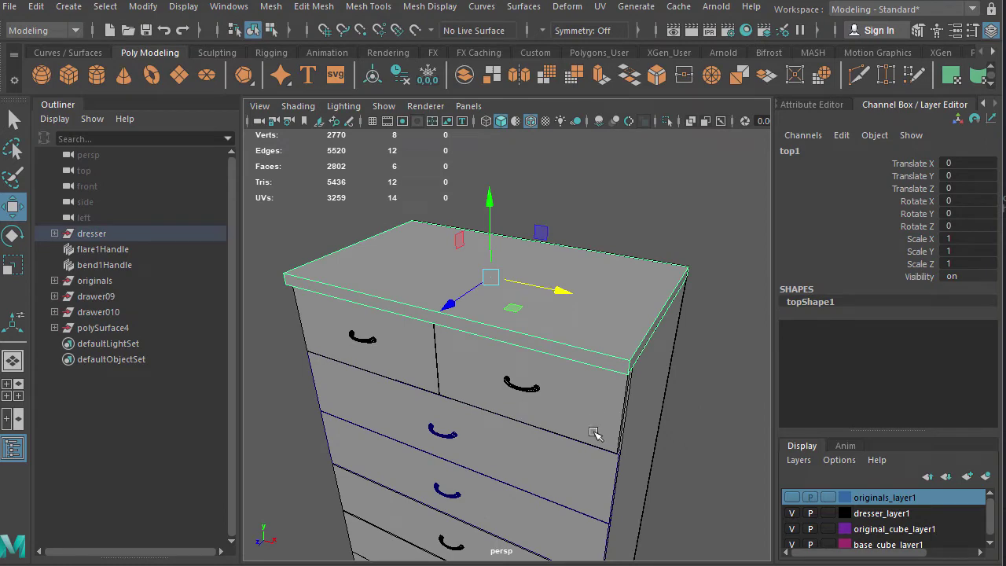
alt+drag(479, 395, 558, 230)
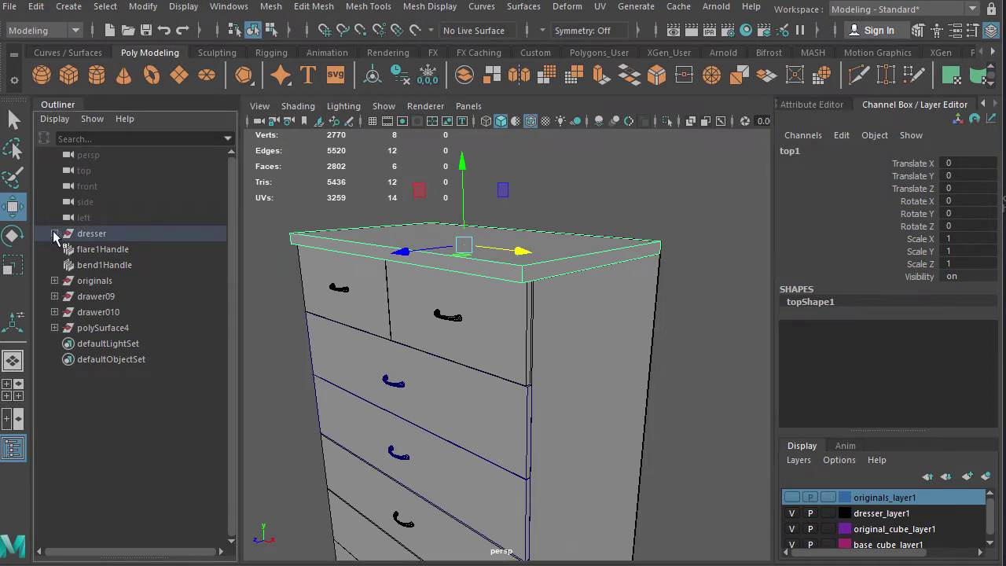
click(54, 234)
alt+drag(505, 341, 505, 375)
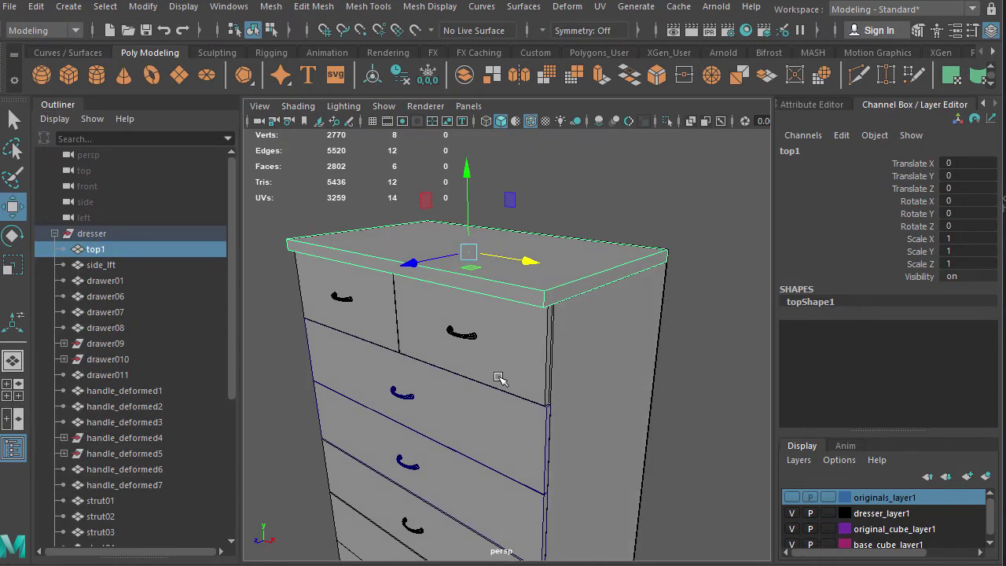
click(54, 233)
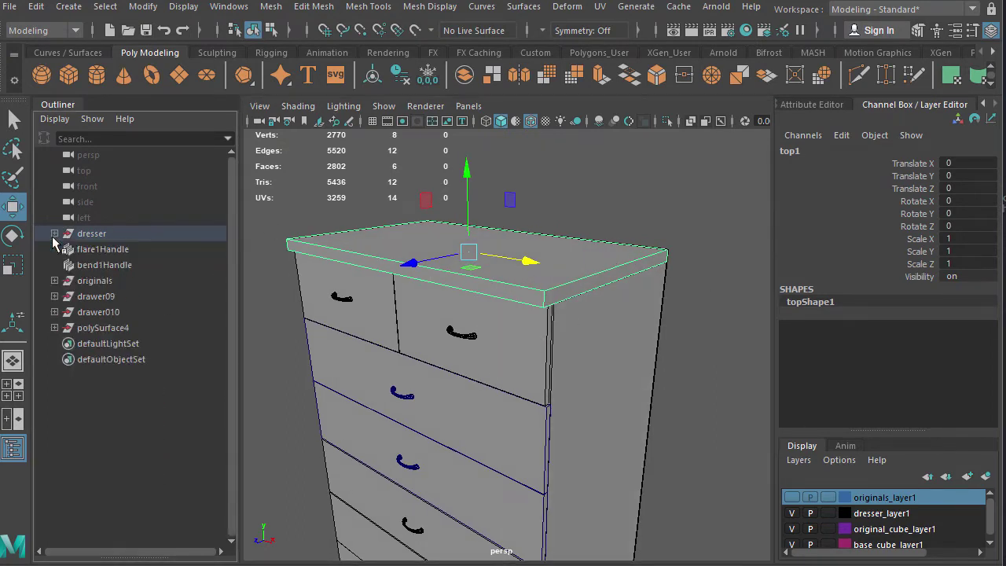
Step: Try raising the rear upper edge of the dresser's top panel in Edge mode
right_click(606, 250)
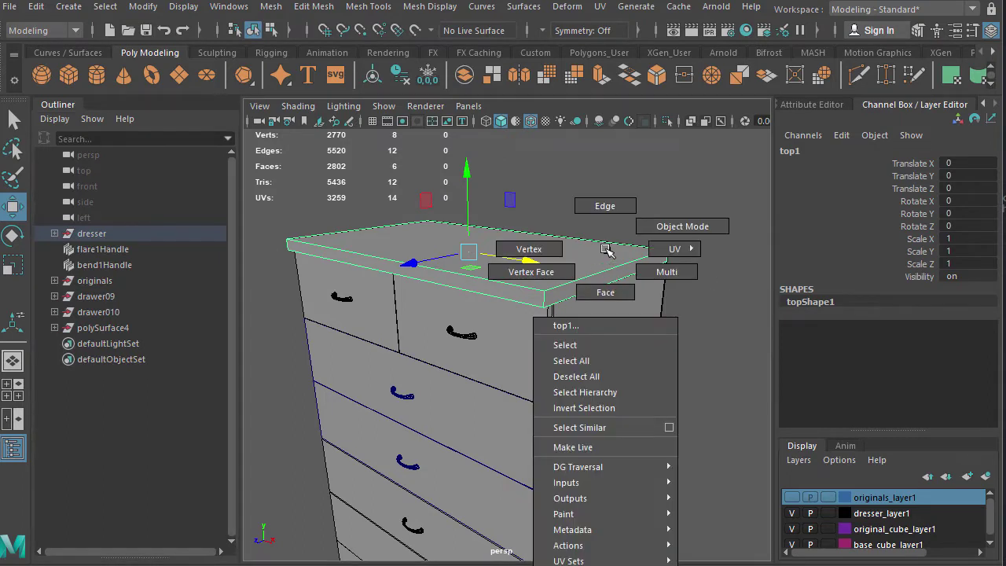
right_drag(606, 250, 604, 206)
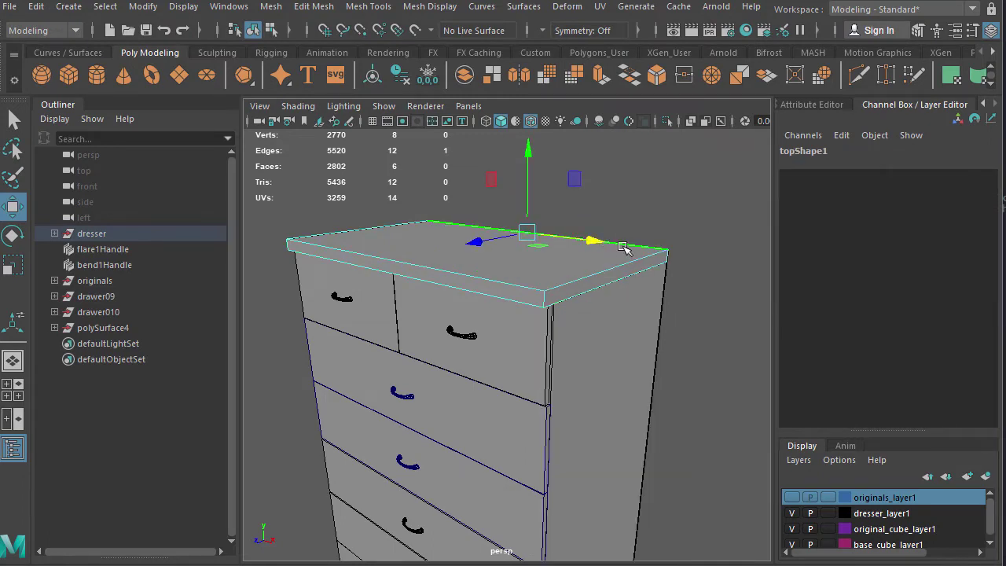
alt+drag(568, 218, 592, 348)
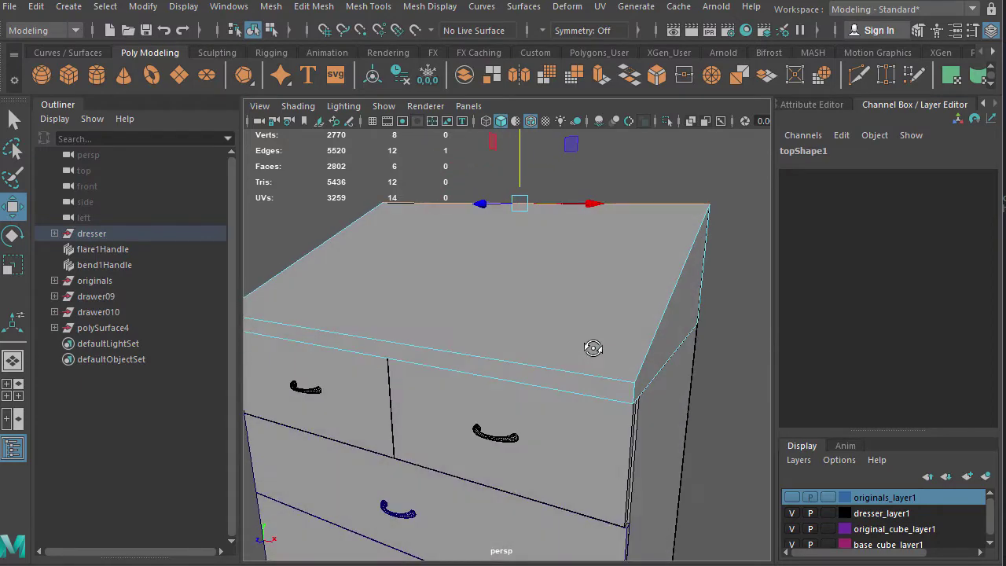
scroll(631, 367, down, 5)
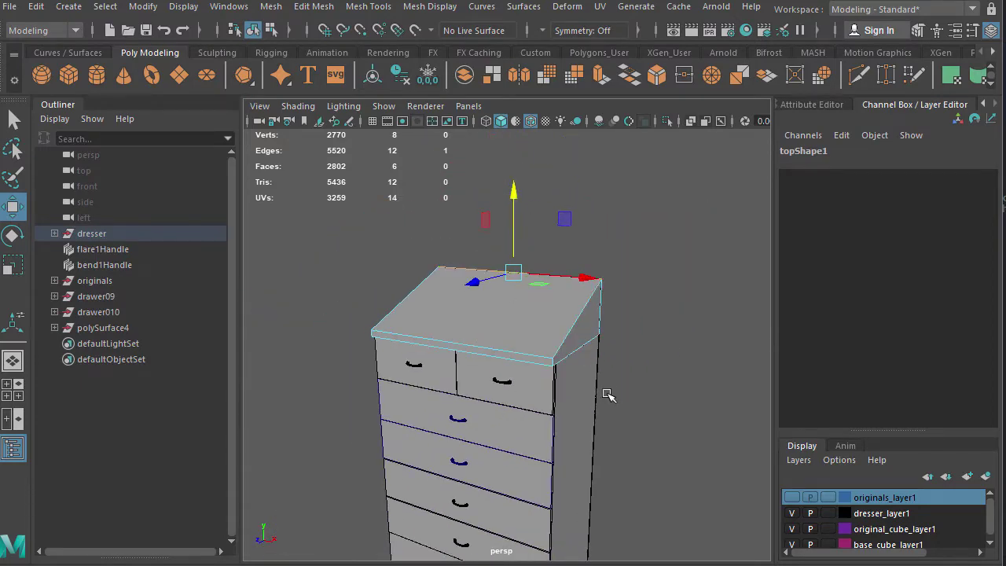
alt+drag(607, 395, 529, 324)
Step: Try pulling the rear corner vertices of the dresser's top panel outward in Vertex mode
right_click(565, 307)
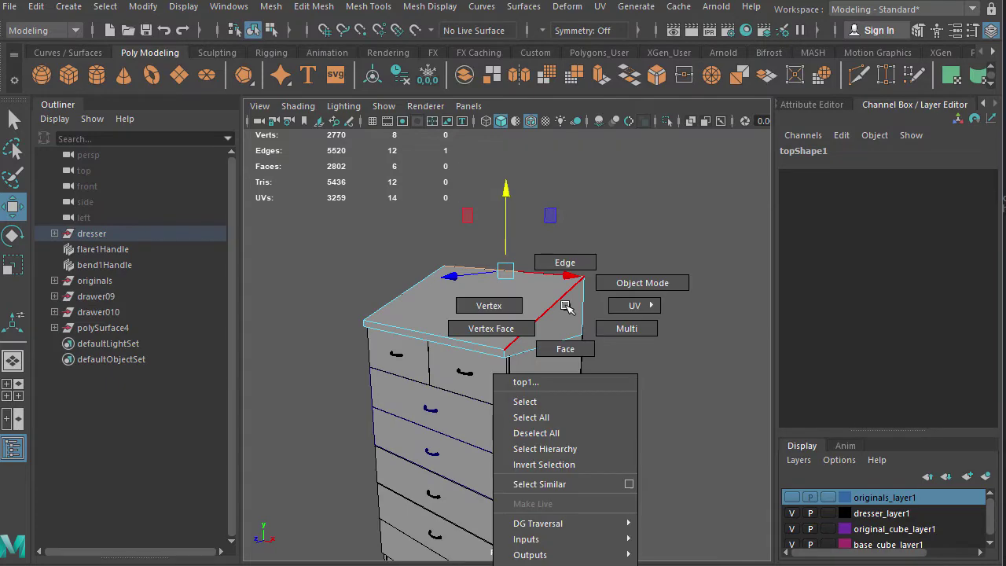
right_drag(566, 306, 493, 306)
drag(578, 332, 739, 358)
alt+drag(541, 404, 544, 332)
drag(591, 275, 711, 433)
Step: Undo the vertex moves and the raised edge on the dresser's top panel
key(ctrl+z)
key(ctrl+z)
key(ctrl+z)
key(ctrl+z)
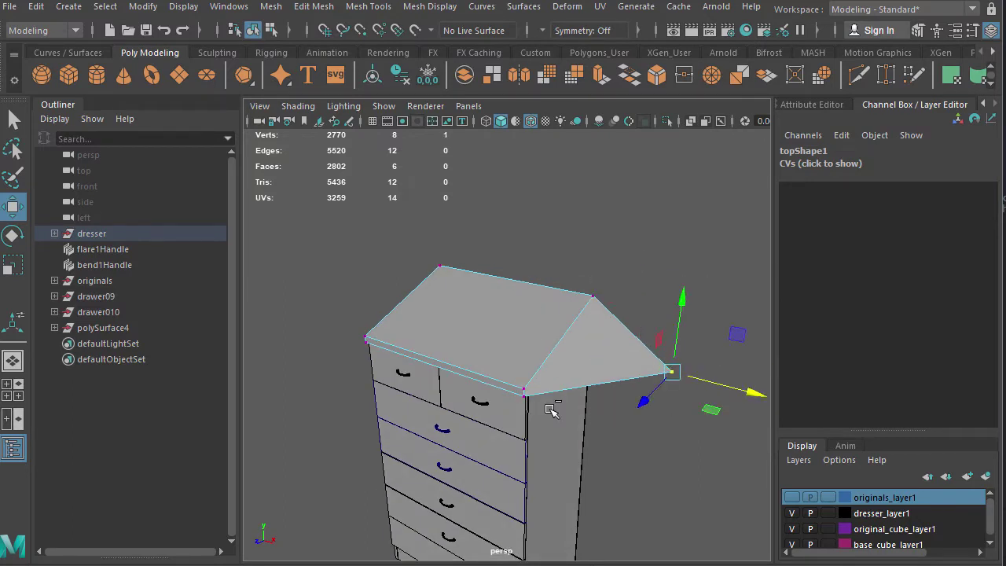
key(ctrl+z)
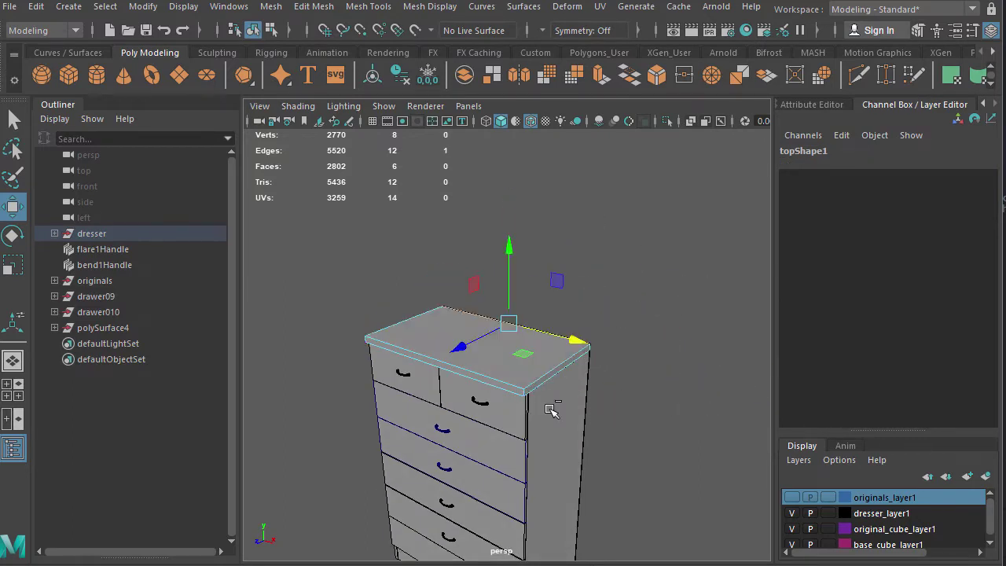
Step: Return the dresser's top panel to Object Mode
alt+drag(541, 408, 560, 401)
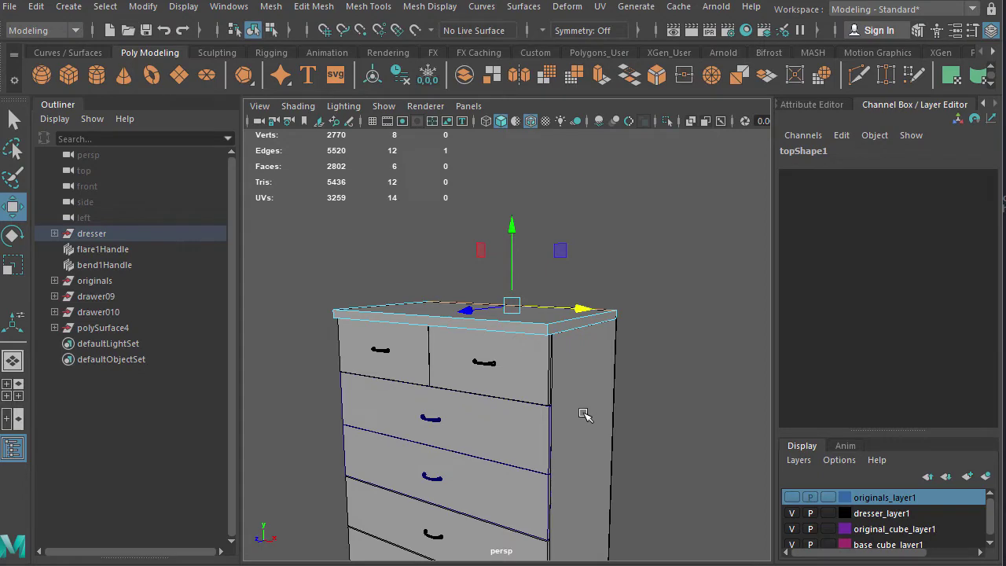
alt+drag(581, 407, 594, 341)
right_drag(609, 339, 679, 293)
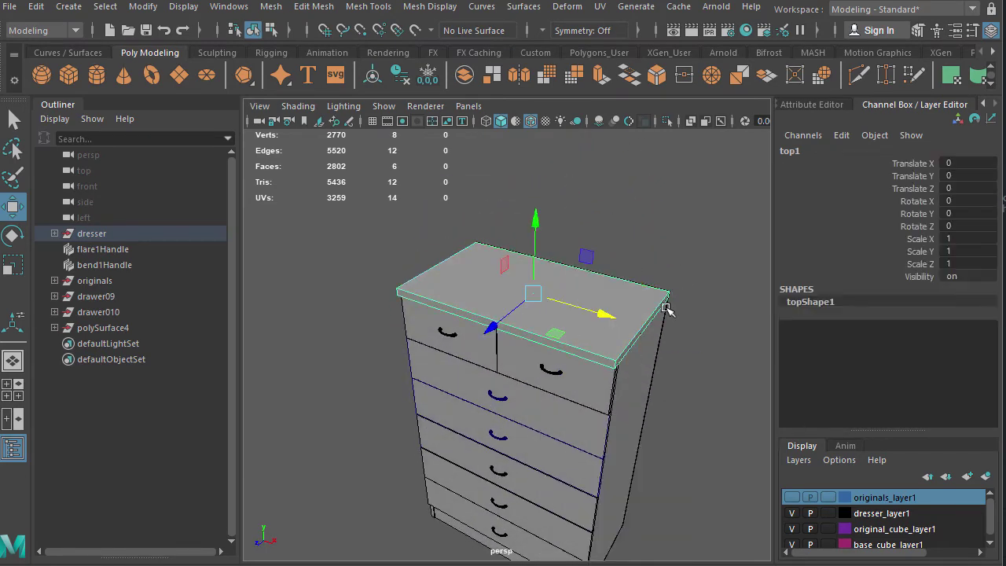
alt+drag(478, 398, 533, 447)
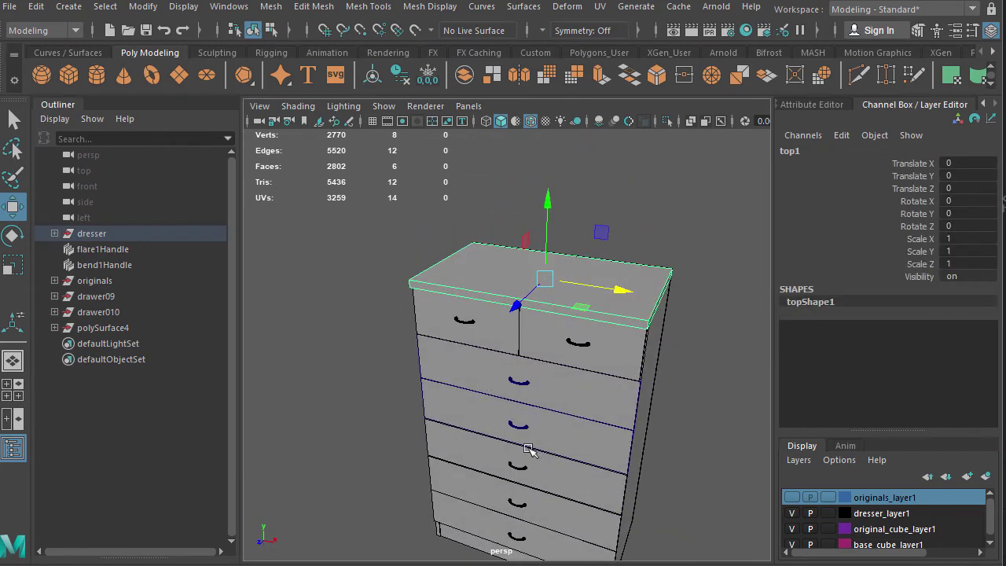
alt+middle_drag(472, 416, 469, 389)
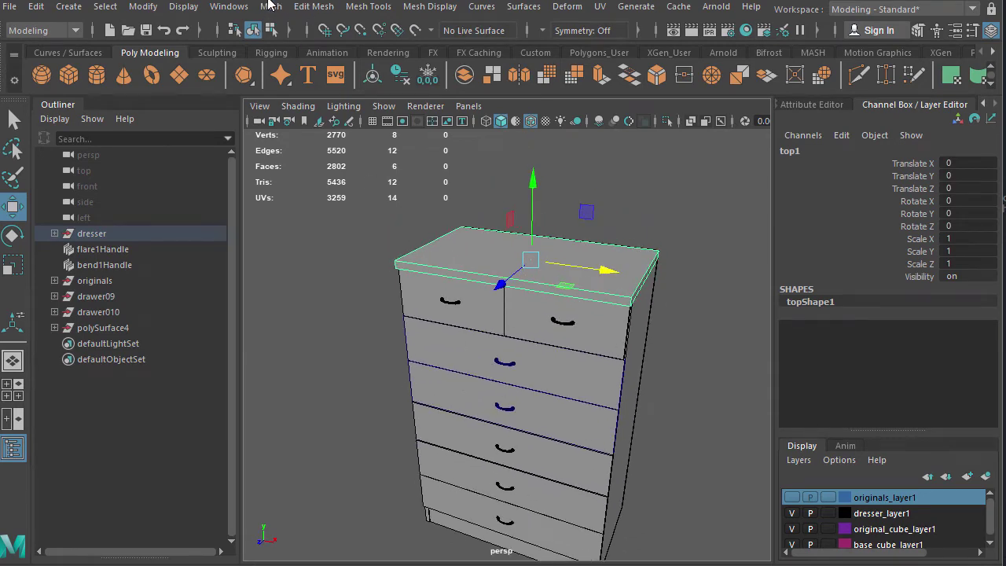
Step: Tear off the Mesh commands as a floating window beside the dresser
click(271, 6)
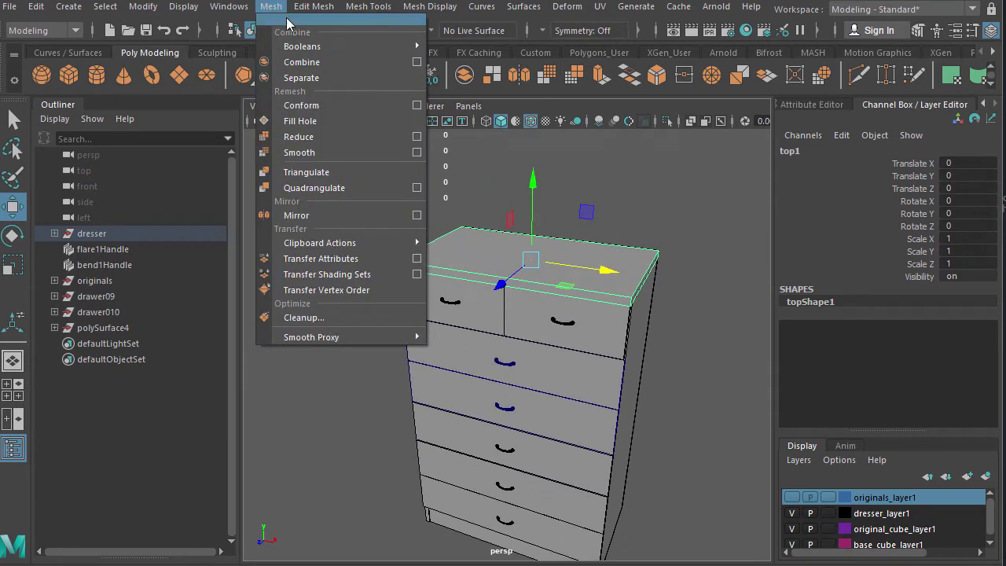
click(288, 21)
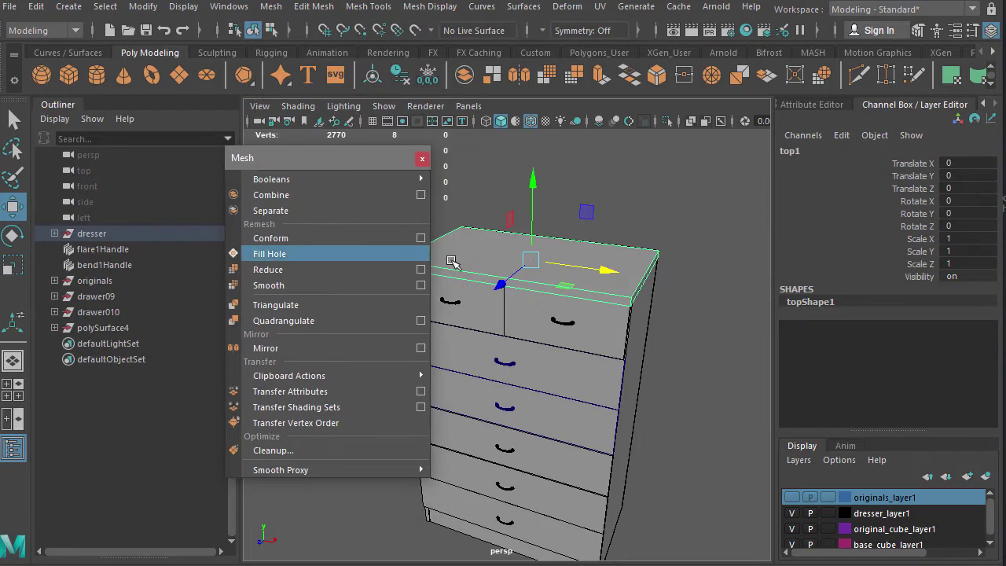
alt+drag(559, 393, 581, 348)
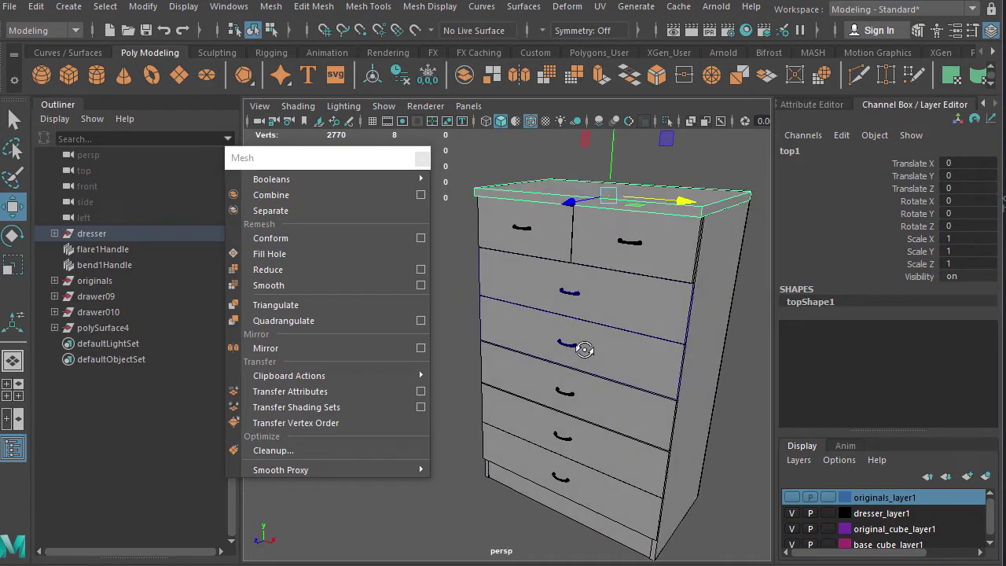
Step: Combine the wide drawer front directly below the two small drawers with its handle into one mesh
mouse_move(267, 181)
click(576, 293)
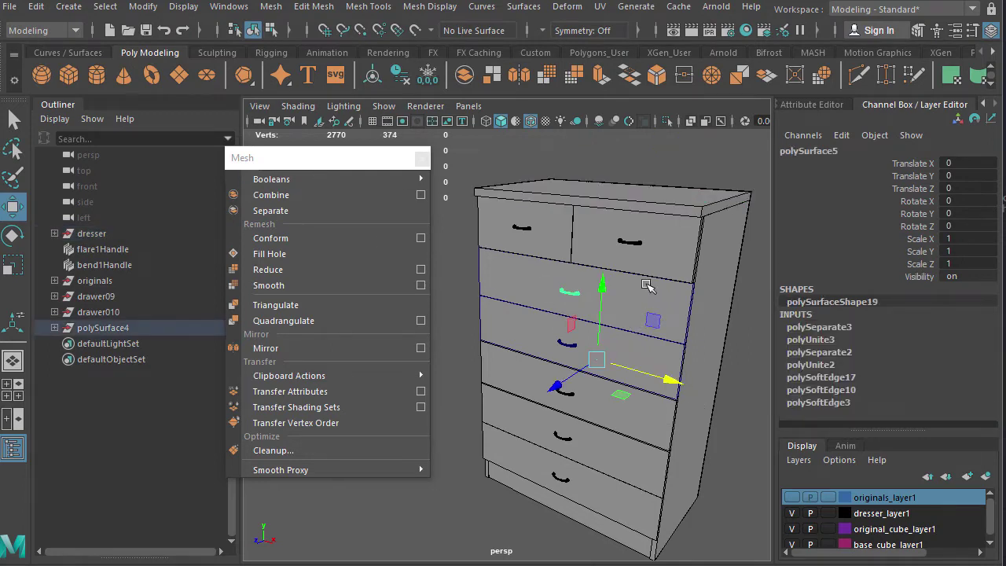
click(509, 280)
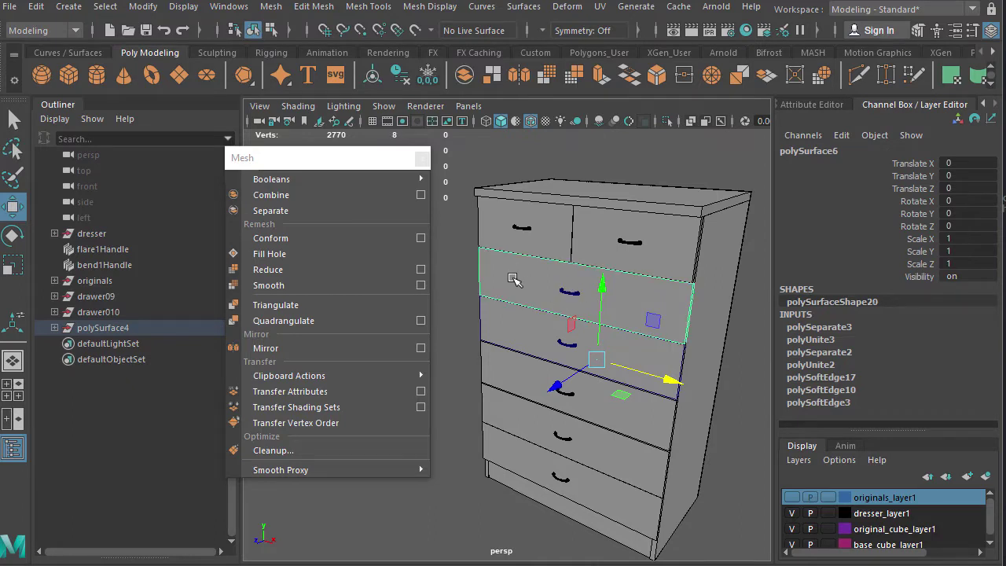
shift+click(570, 292)
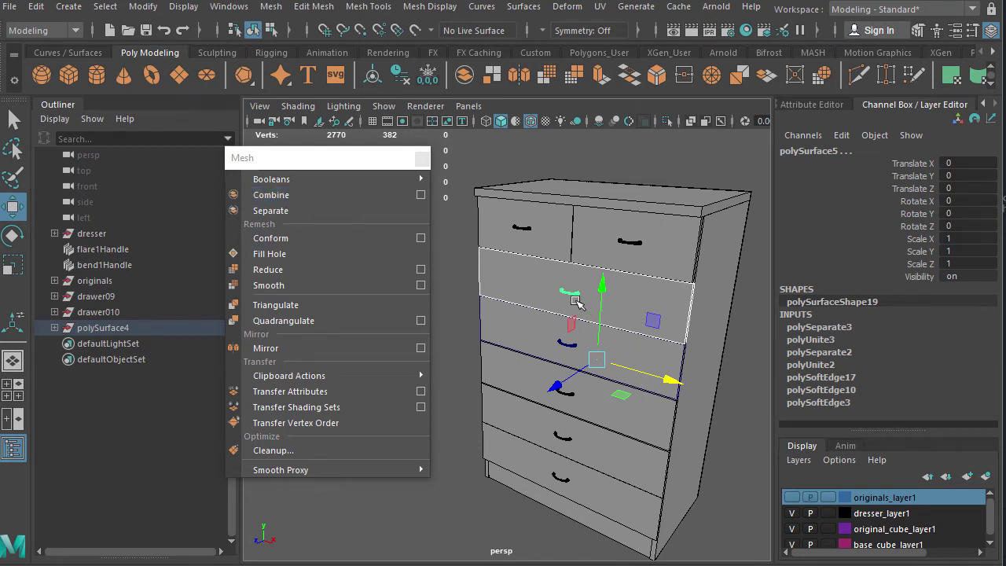
click(277, 202)
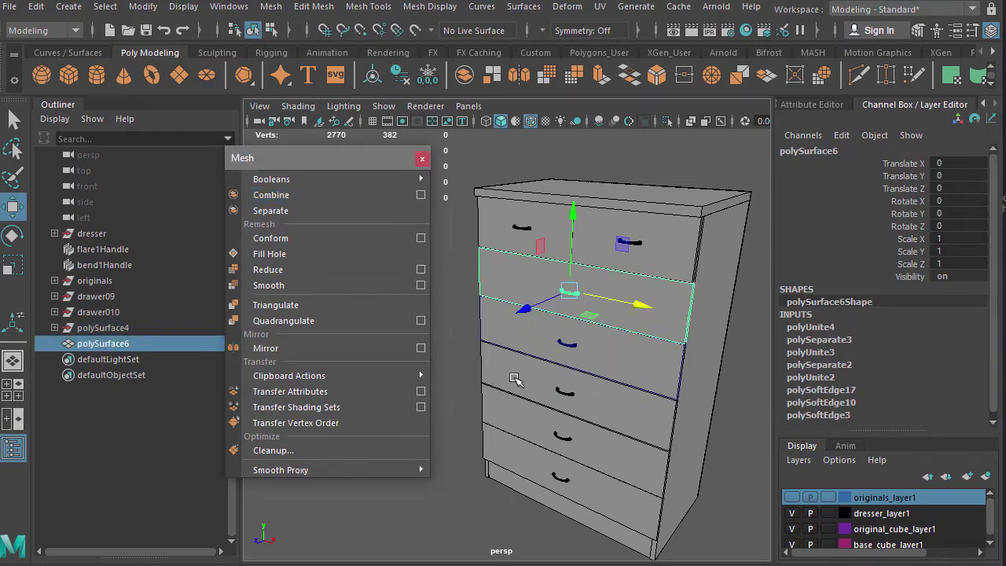
Step: Select all faces of the handle shell on the combined drawer mesh in Face mode
scroll(550, 339, up, 5)
scroll(645, 377, up, 6)
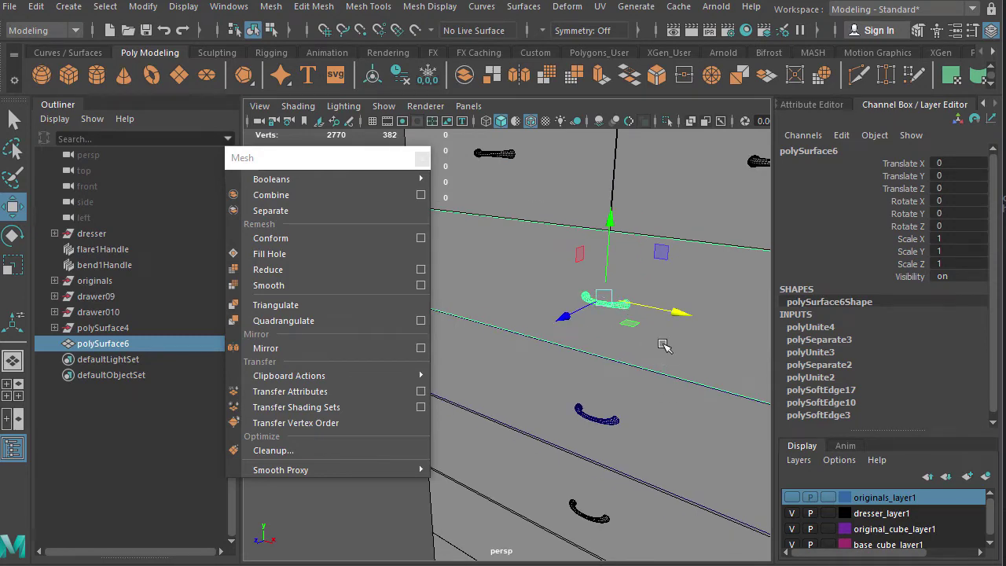
right_drag(674, 320, 664, 362)
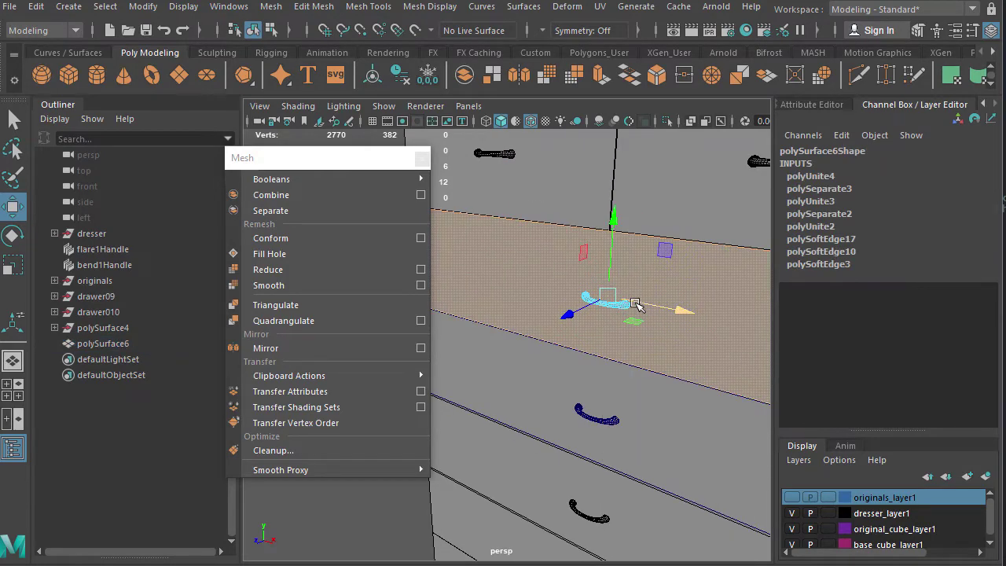
click(626, 306)
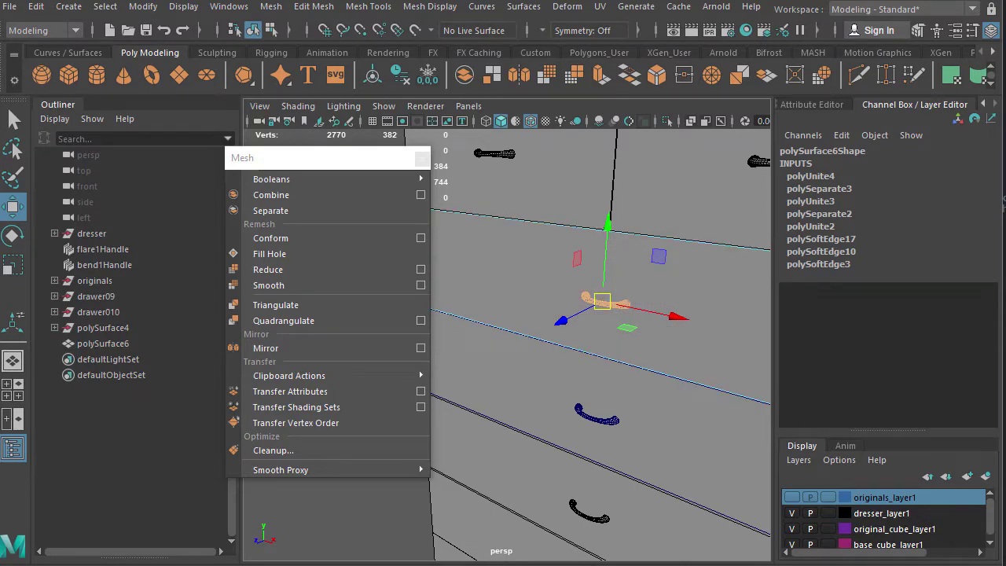
Step: Select all faces of the drawer front shell on the combined mesh and inspect it from several angles
scroll(563, 527, down, 3)
click(717, 346)
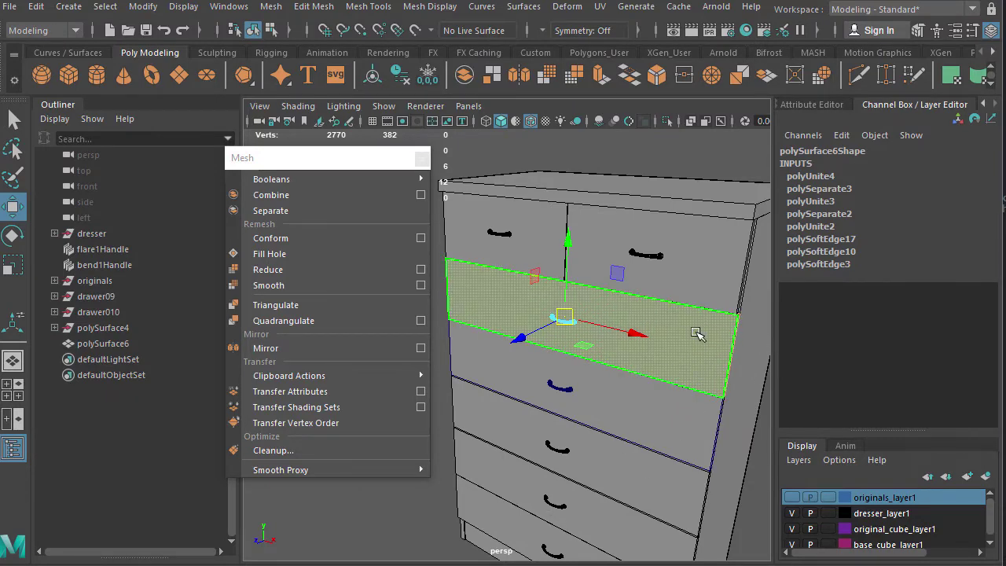
scroll(616, 404, up, 3)
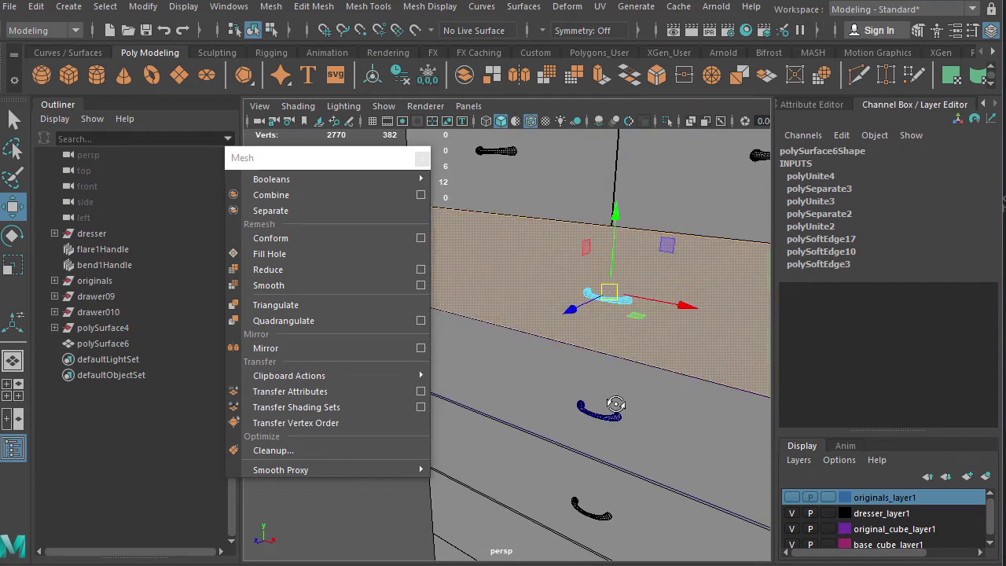
alt+drag(615, 403, 578, 429)
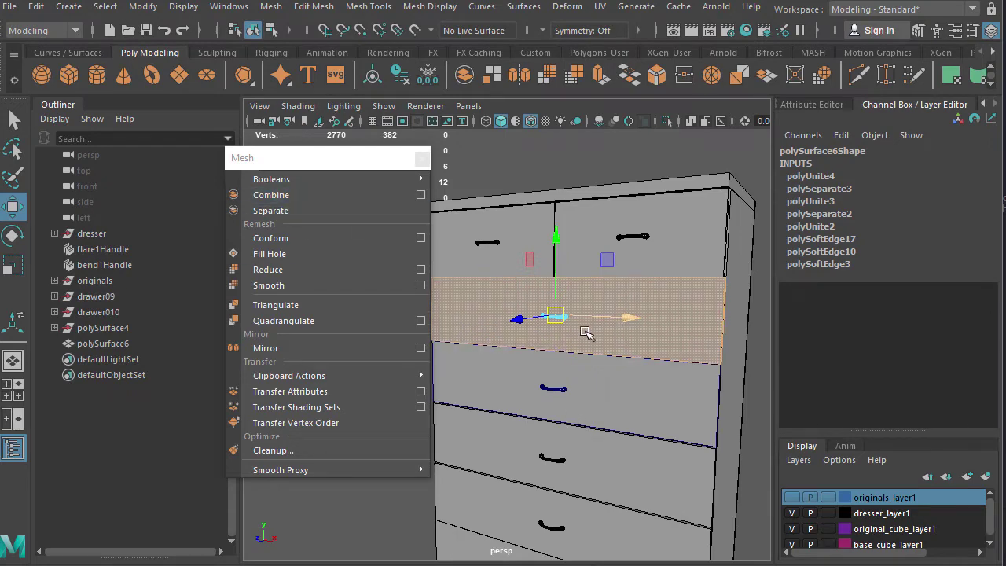
alt+drag(585, 367, 566, 346)
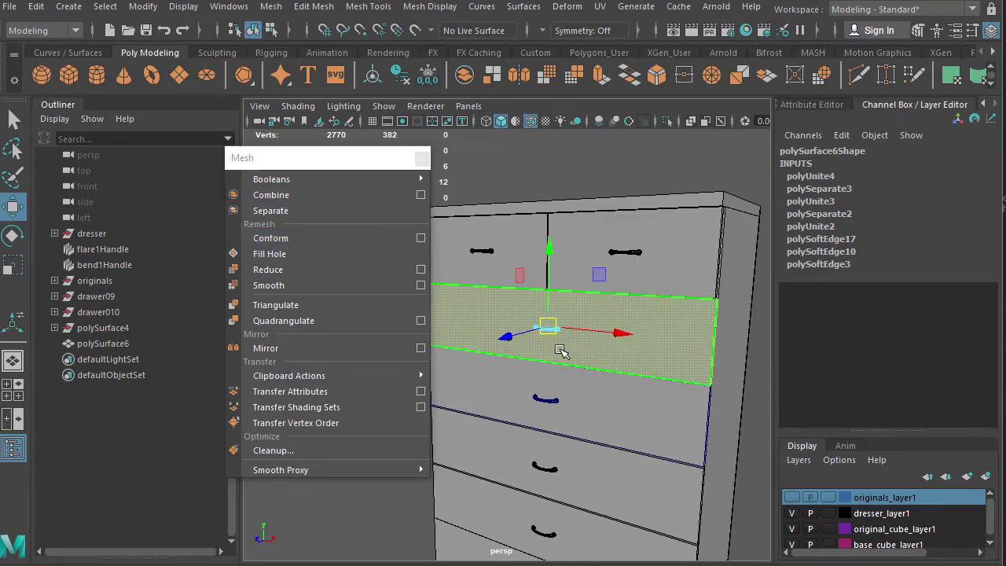
Step: Separate the combined drawer mesh into its front and handle in Object Mode, and inspect the resulting groups in the Outliner
right_drag(645, 351, 731, 301)
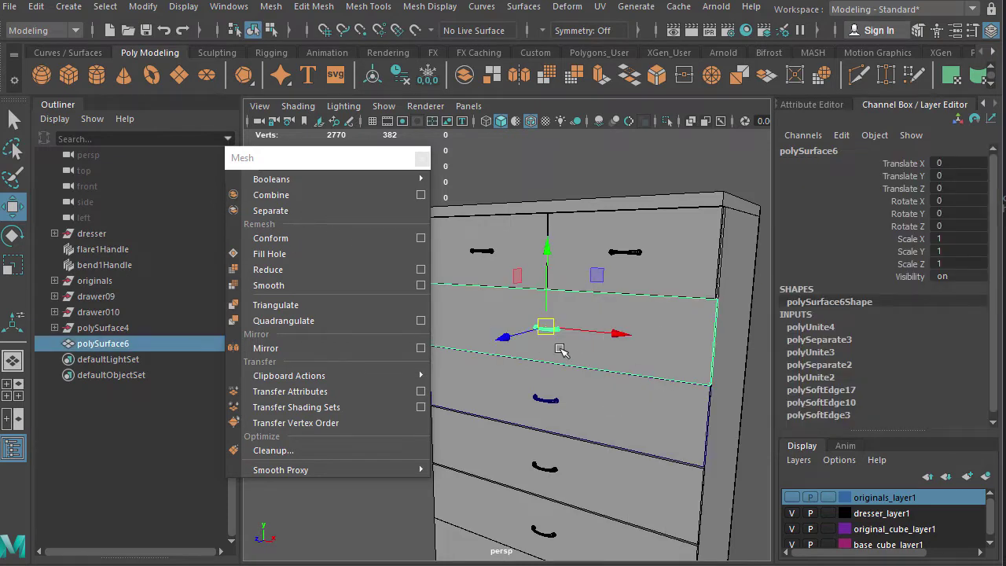
click(260, 210)
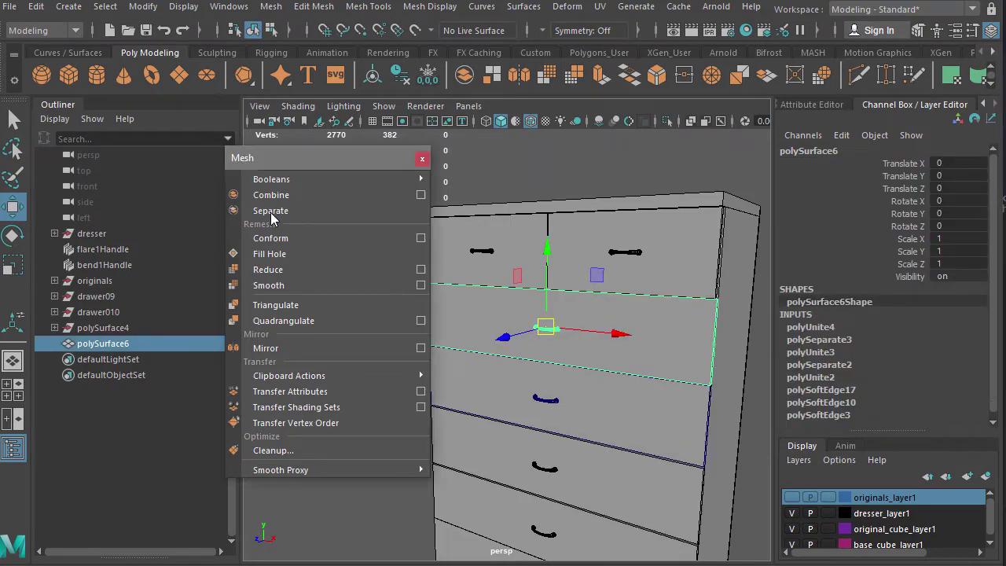
click(532, 337)
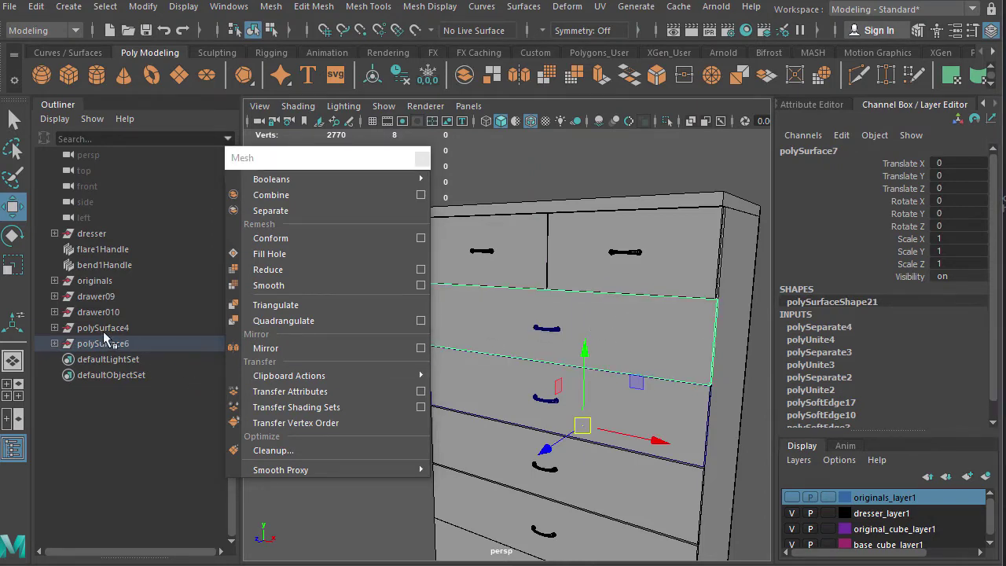
click(55, 343)
click(55, 327)
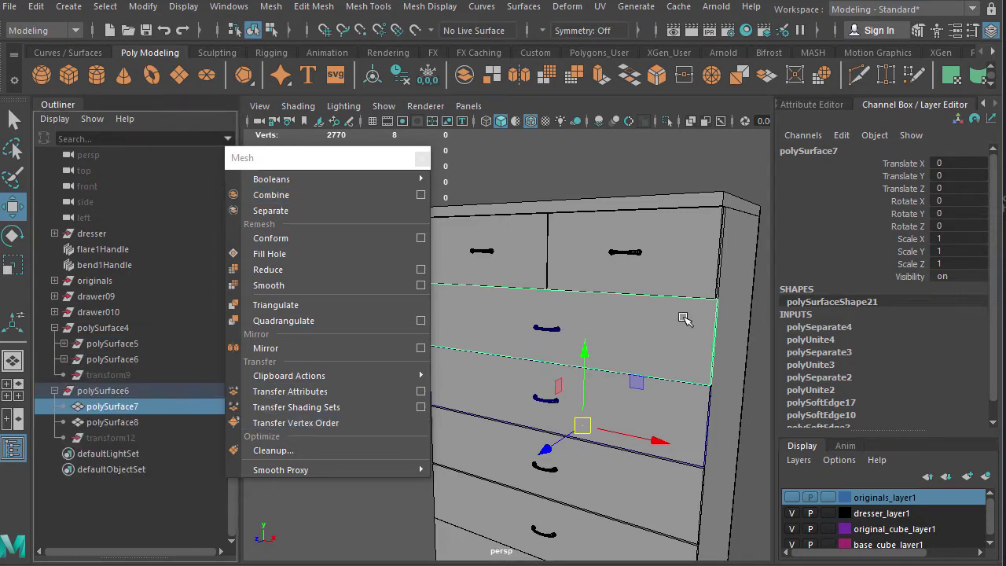
click(55, 328)
click(55, 344)
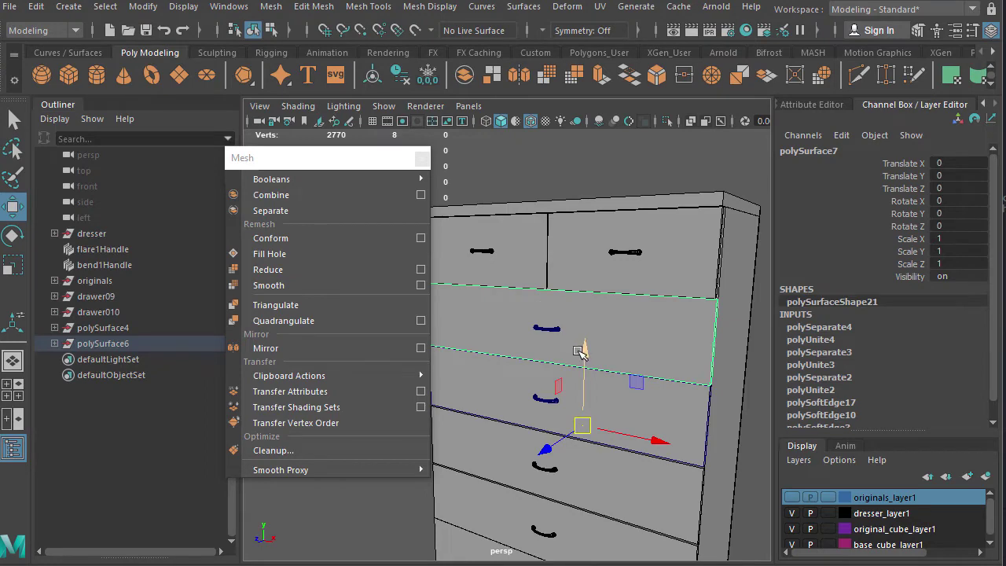
Step: Raise the separated drawer front about 50.8 units in Y above the dresser and delete its large front face
drag(580, 350, 610, 168)
alt+drag(590, 241, 634, 382)
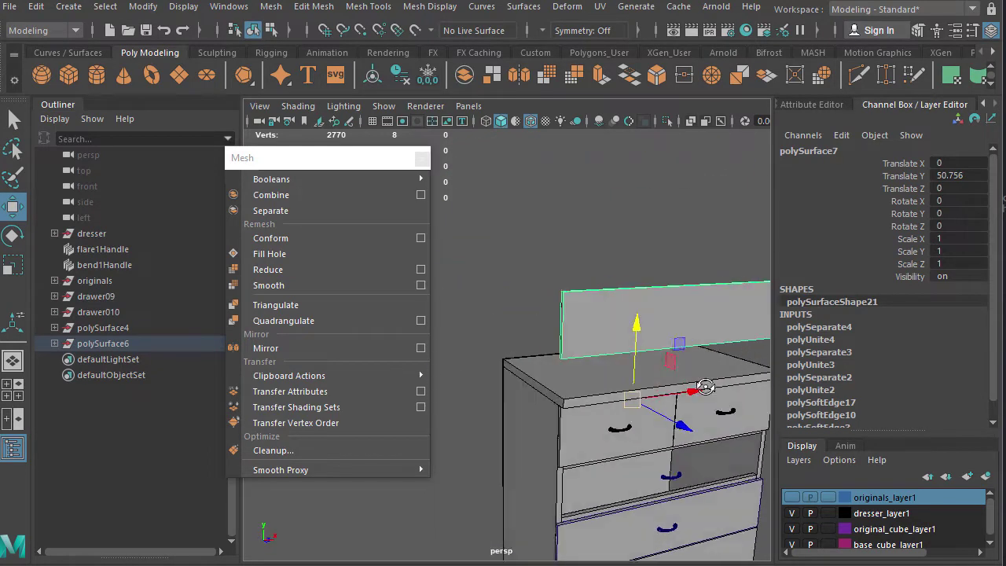
right_drag(617, 315, 589, 332)
click(589, 331)
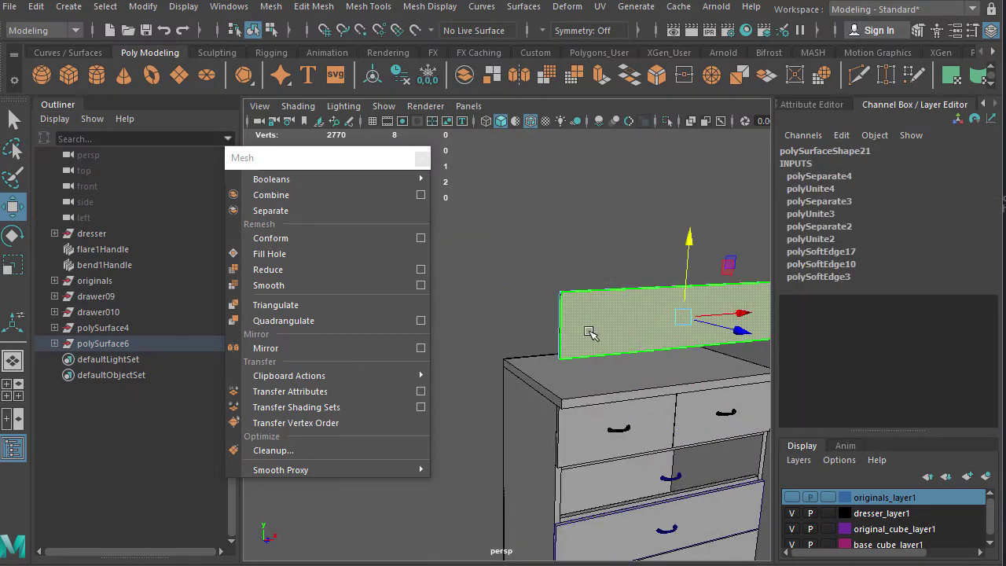
key(Delete)
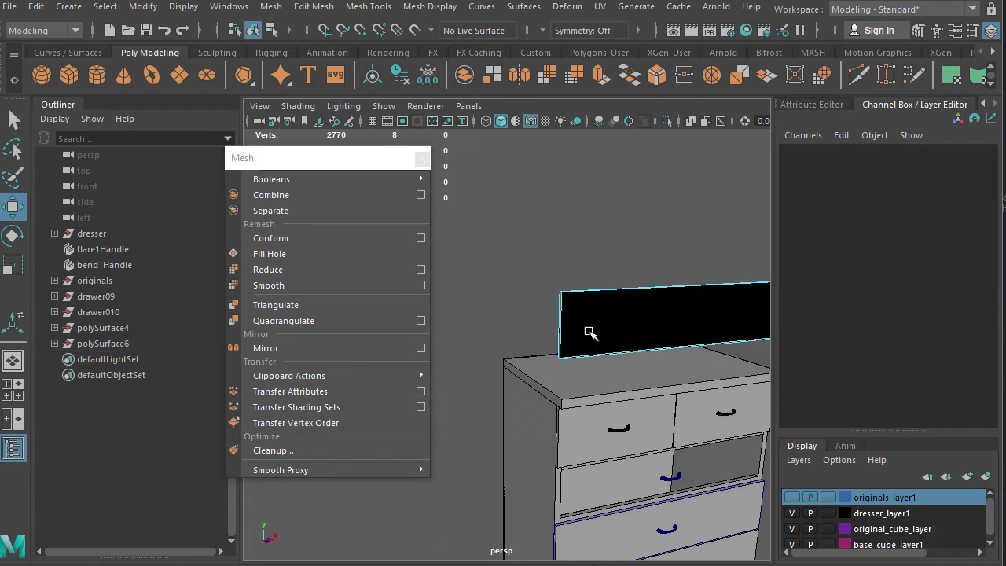
Step: Select the open border edges of the raised drawer front and close the opening with Fill Hole
right_click(647, 284)
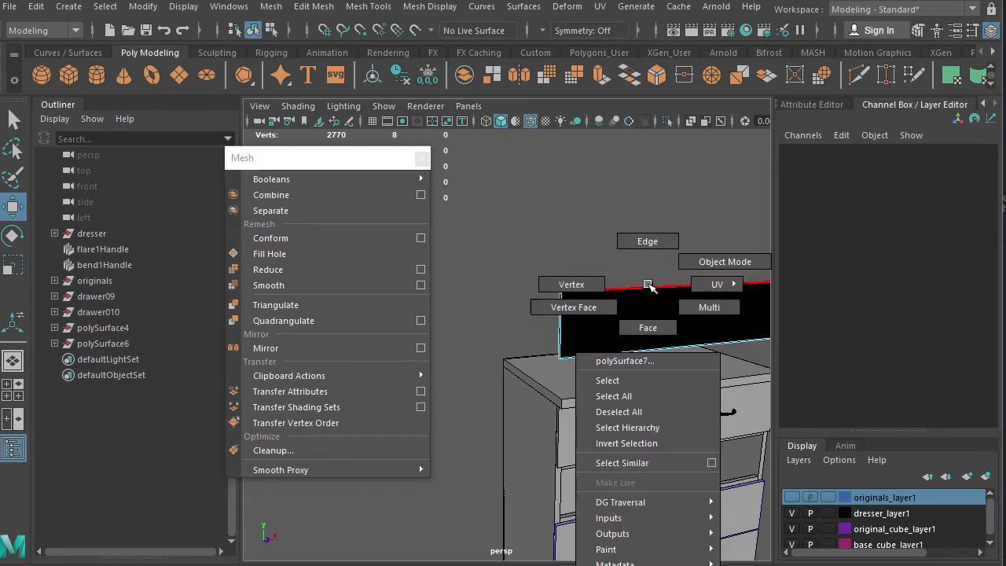
right_drag(647, 284, 660, 260)
click(636, 293)
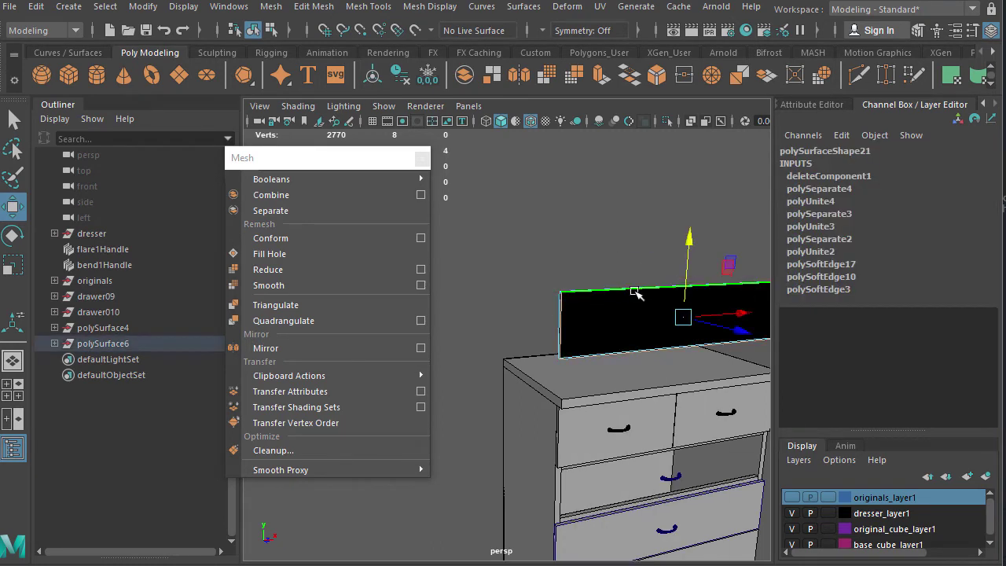
alt+drag(640, 292, 525, 386)
click(269, 254)
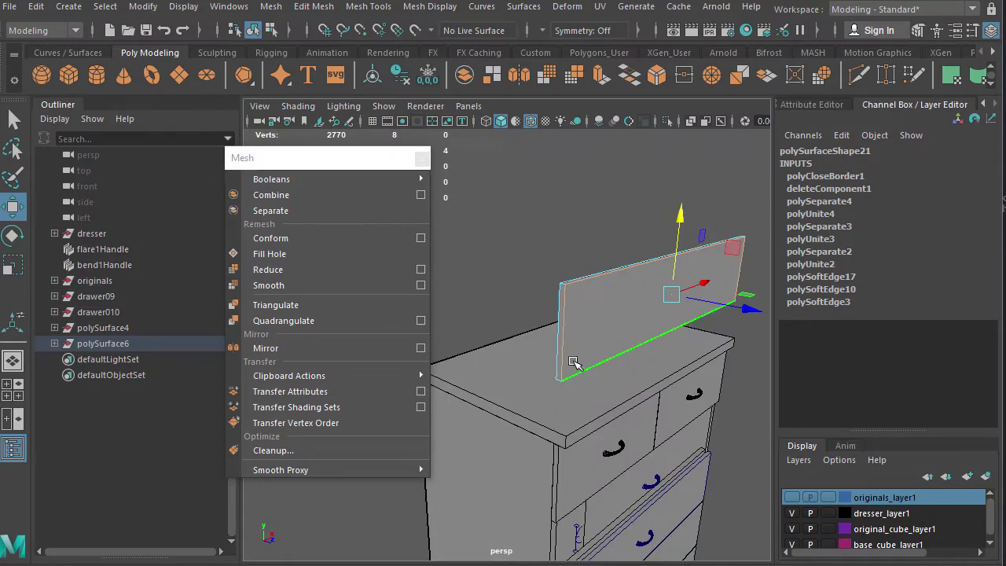
Step: Create a polygon sphere, raise it to about 128.1 in Y above the dresser and scale it uniformly to about 28.3
scroll(574, 362, down, 4)
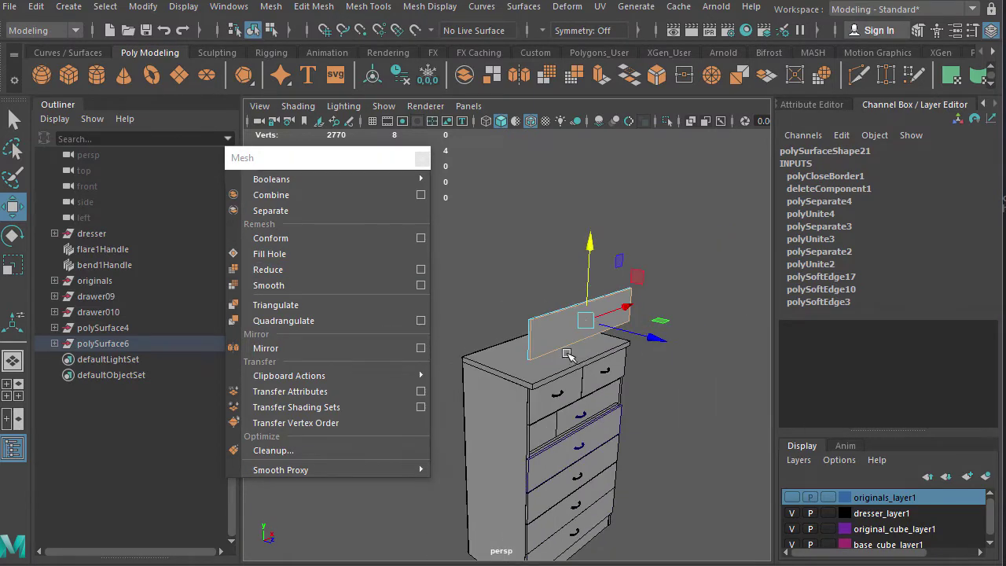
click(52, 78)
drag(550, 393, 550, 150)
key(r)
drag(552, 225, 562, 250)
Step: Select two overlapping patches of faces on one side of the sphere and delete them to leave an opening
right_drag(558, 245, 566, 288)
drag(657, 260, 550, 227)
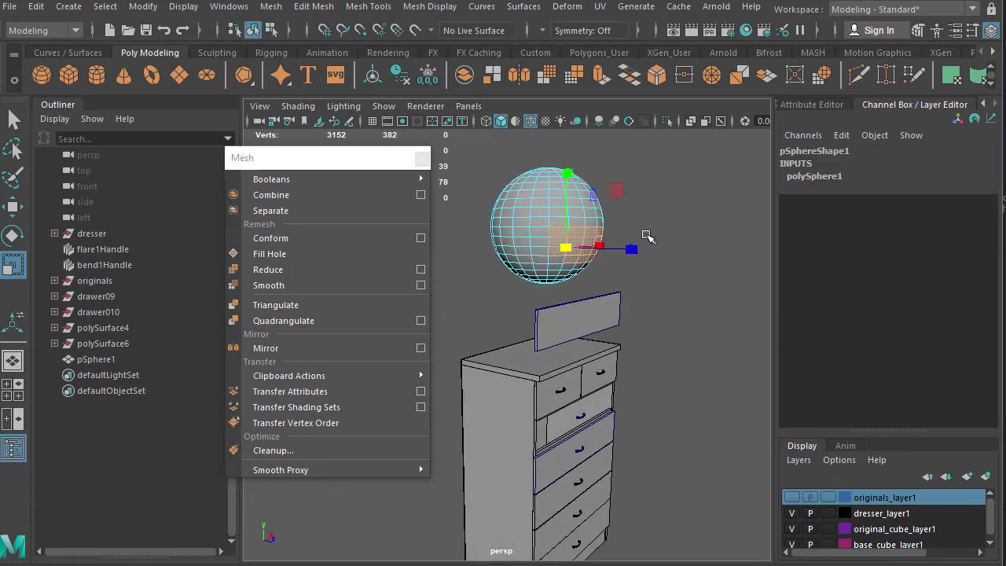
shift+drag(636, 231, 589, 214)
key(Delete)
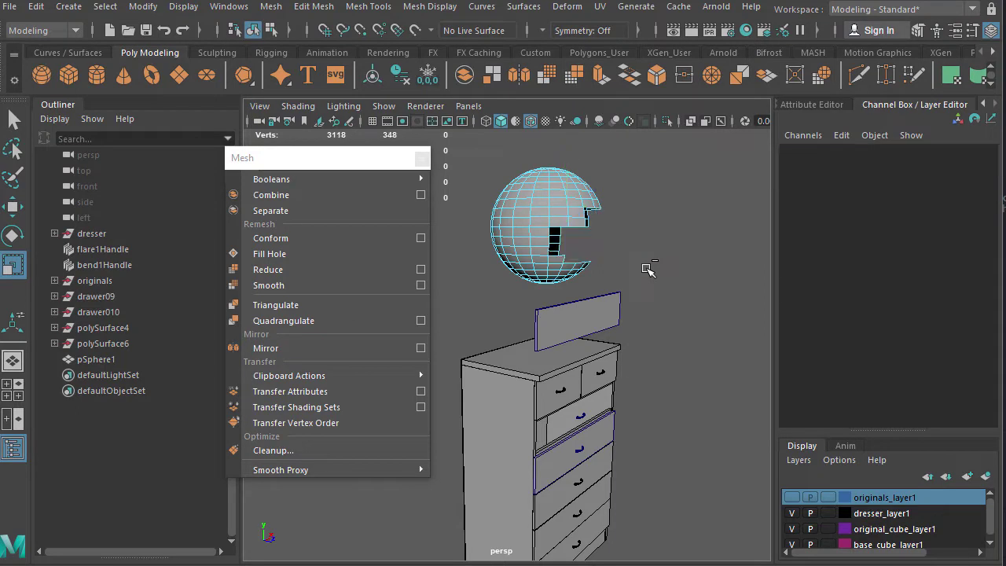
Step: Select the border edge loop around the sphere's opening and close it with Fill Hole
right_drag(557, 201, 560, 161)
double_click(579, 228)
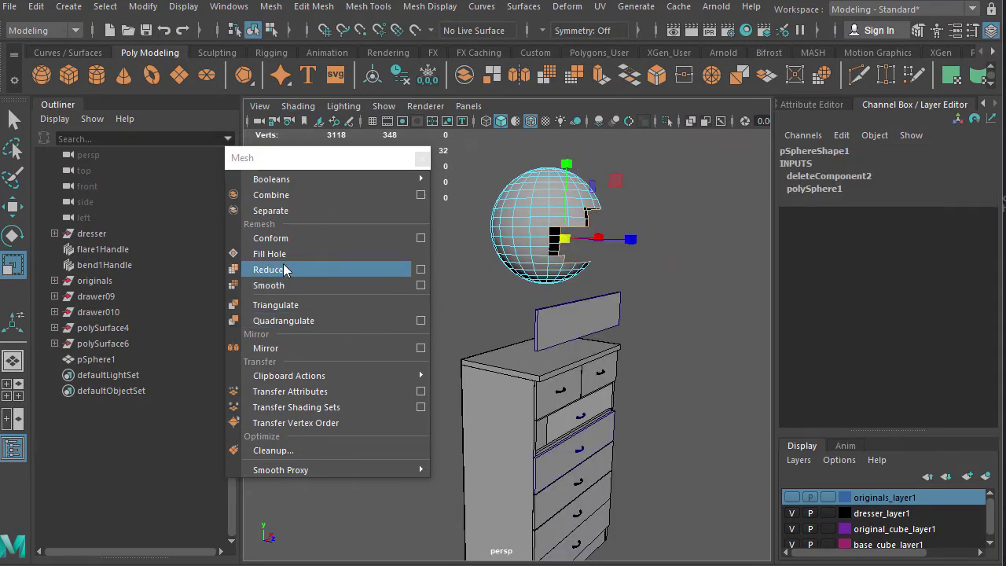
click(271, 254)
alt+drag(542, 294, 474, 282)
Step: Triangulate the whole sphere in Object Mode and inspect the new triangles around the filled area
right_drag(538, 259, 609, 234)
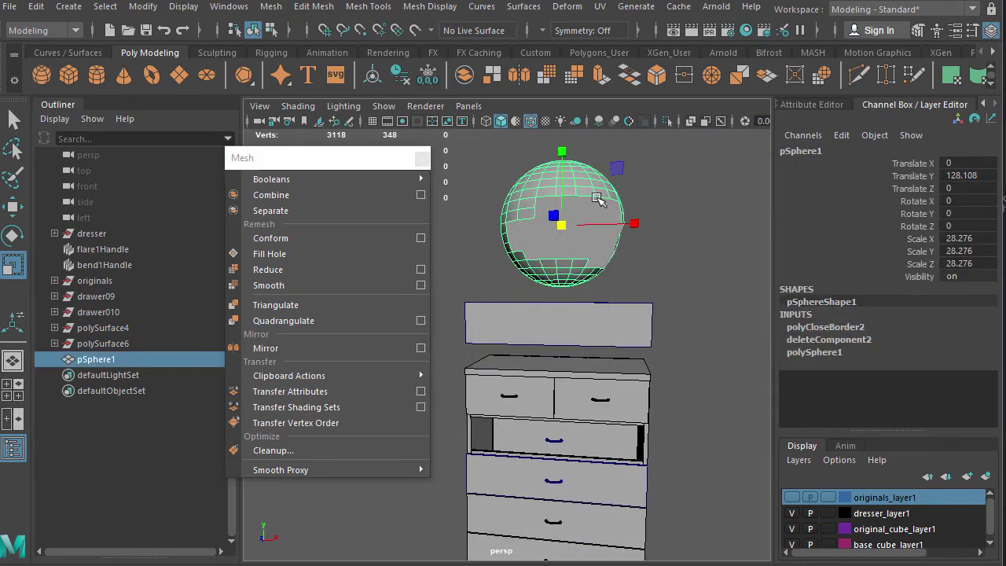
click(293, 305)
scroll(605, 262, up, 5)
scroll(573, 352, down, 4)
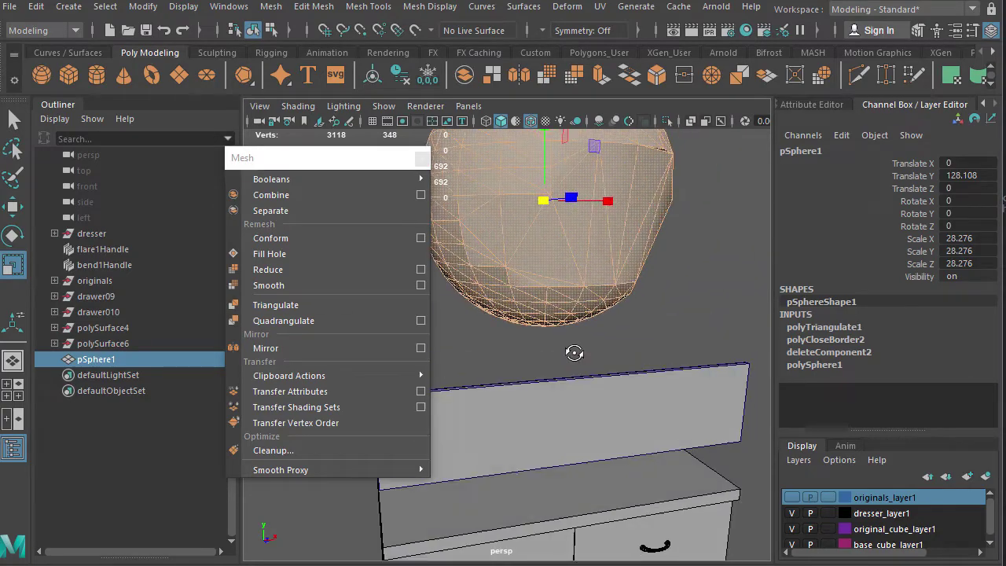
click(573, 353)
alt+drag(573, 353, 742, 306)
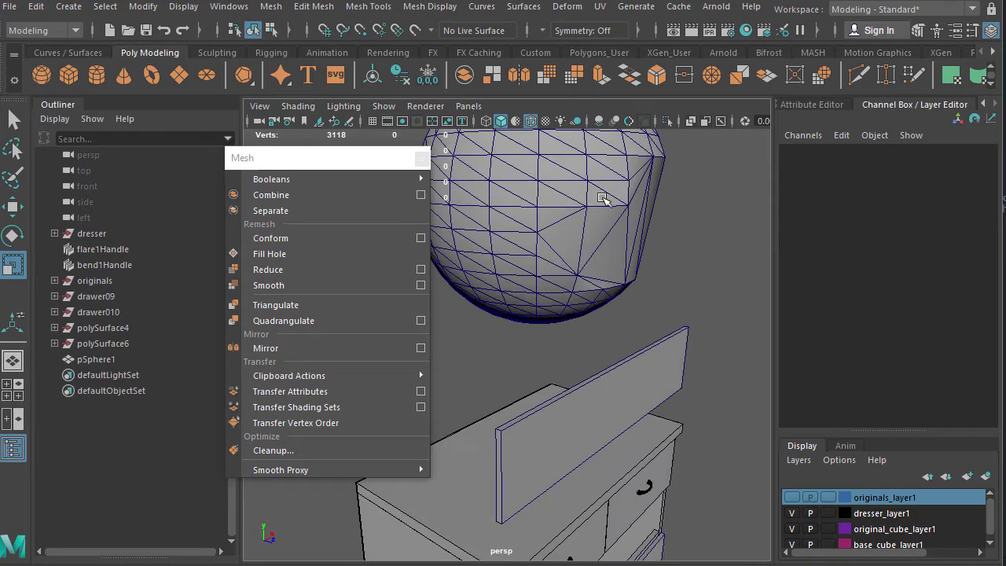
Step: Delete the triangulated sphere above the dresser
scroll(582, 235, down, 5)
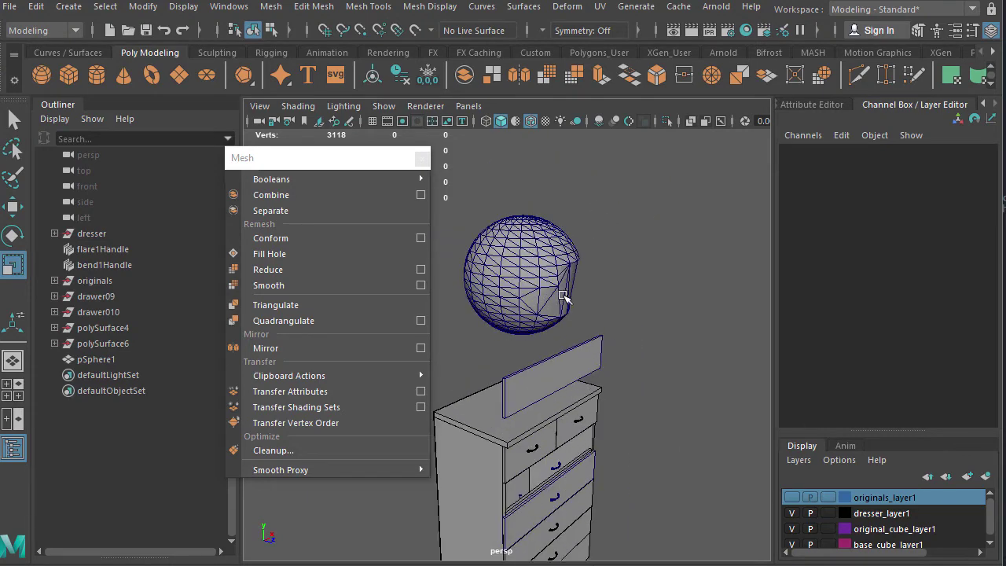
alt+drag(564, 298, 494, 282)
click(510, 263)
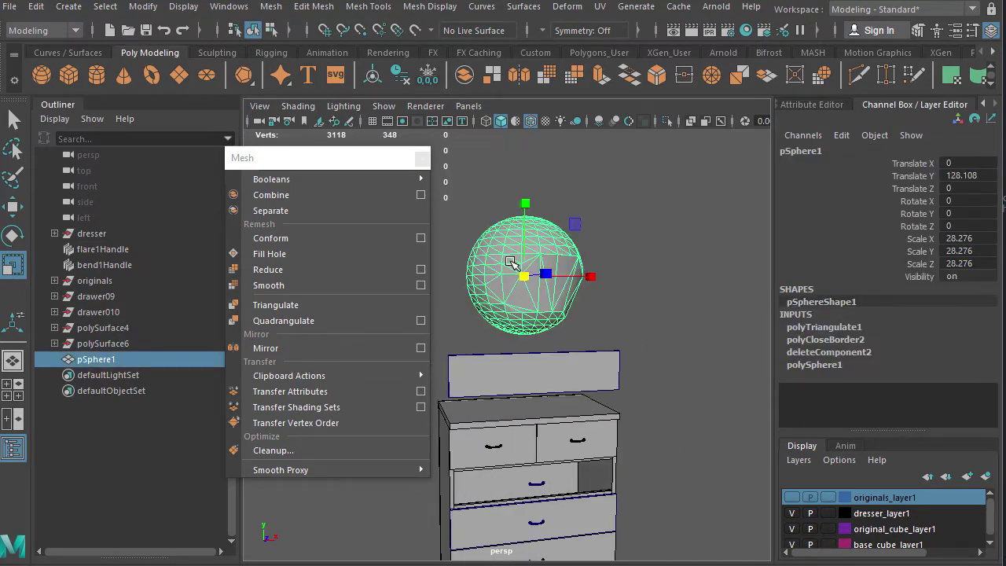
key(Delete)
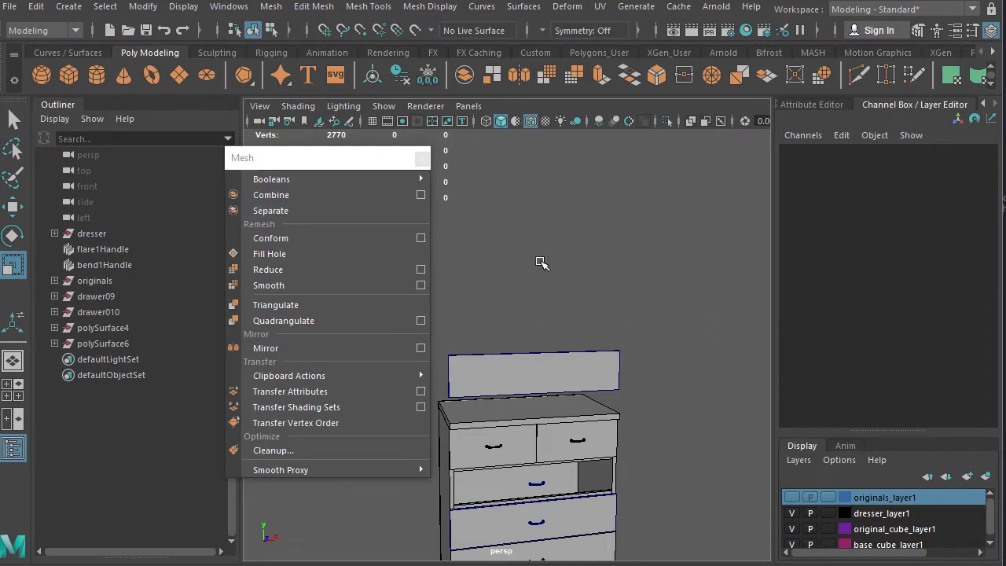
Step: Preview the raised drawer front as a smoothed mesh, compare it with the unsmoothed shape, and undo the smooth preview
alt+drag(563, 337, 577, 292)
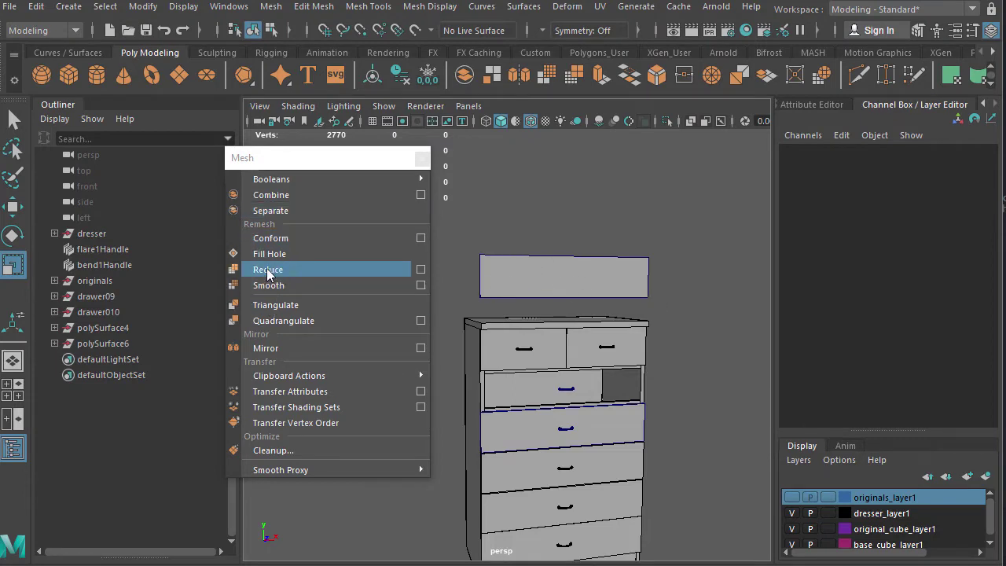
click(481, 272)
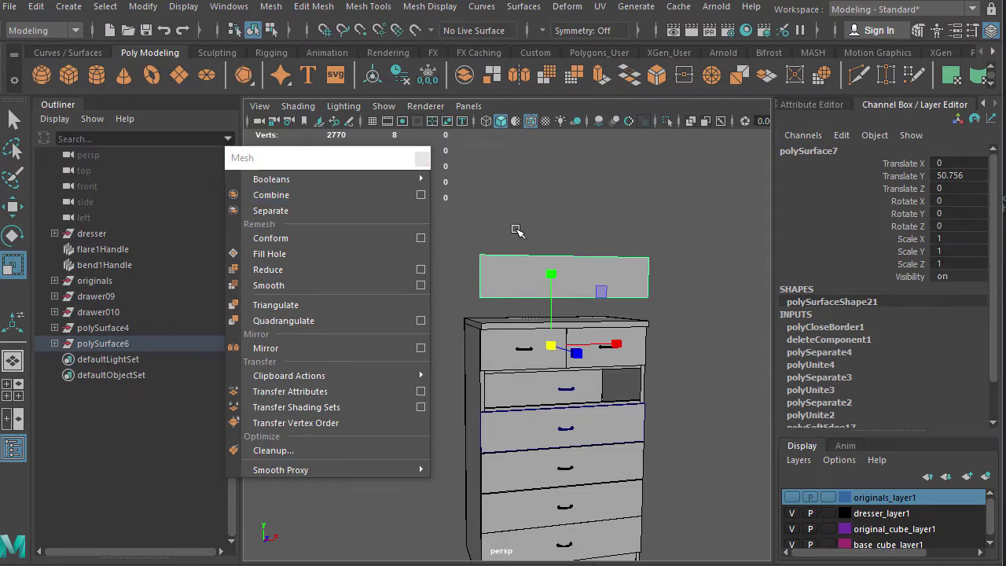
alt+drag(517, 230, 605, 268)
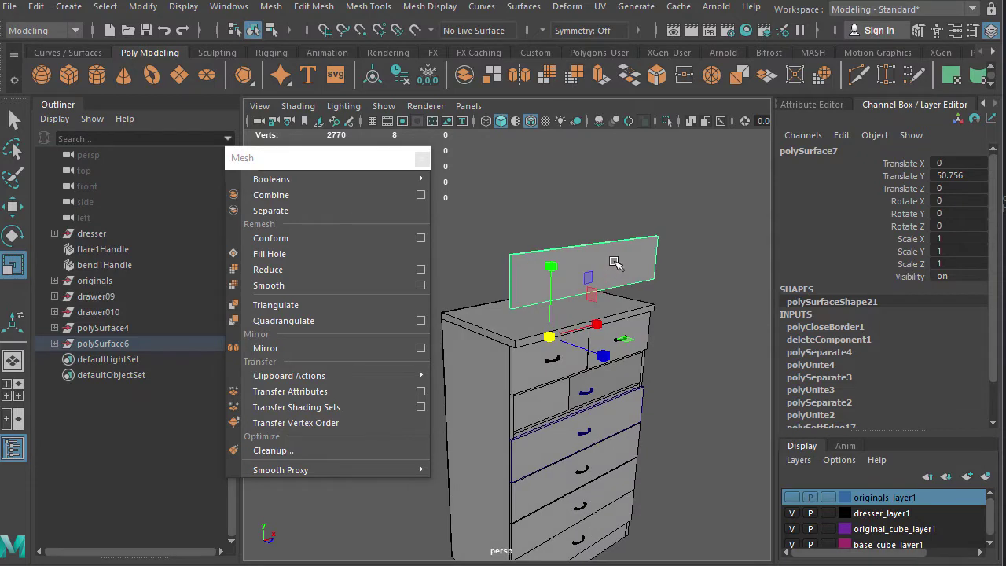
key(3)
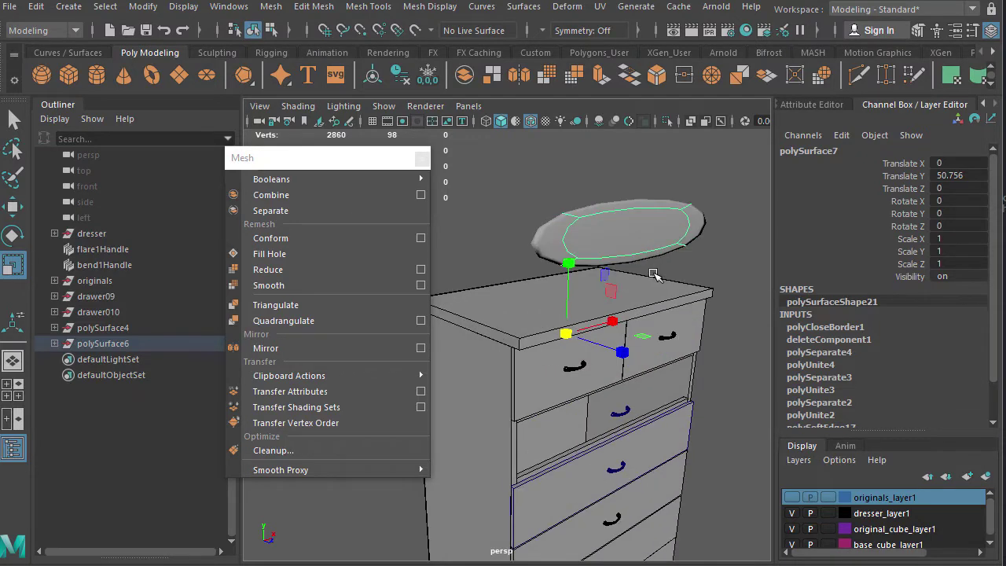
scroll(653, 265, up, 3)
alt+drag(642, 238, 574, 280)
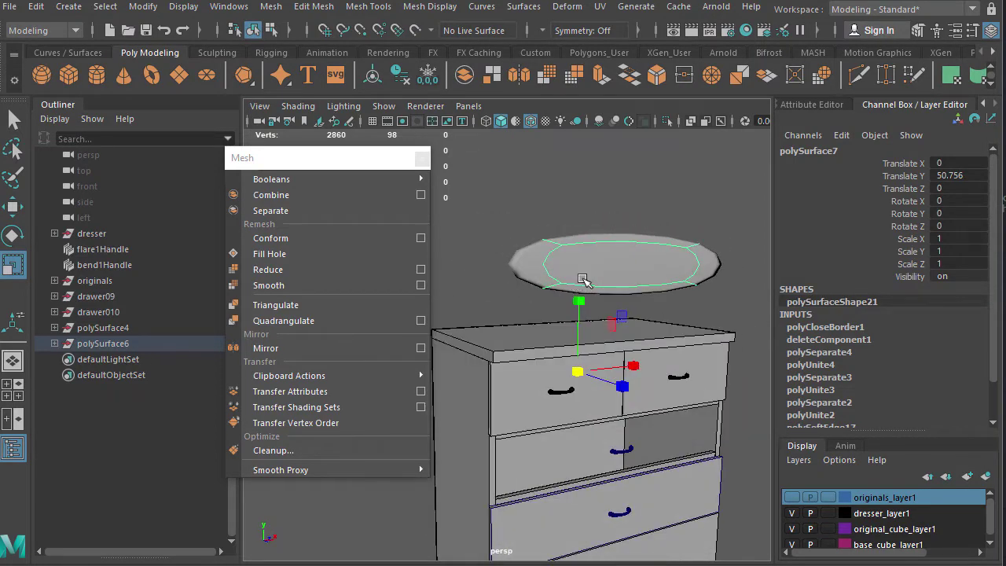
key(ctrl+z)
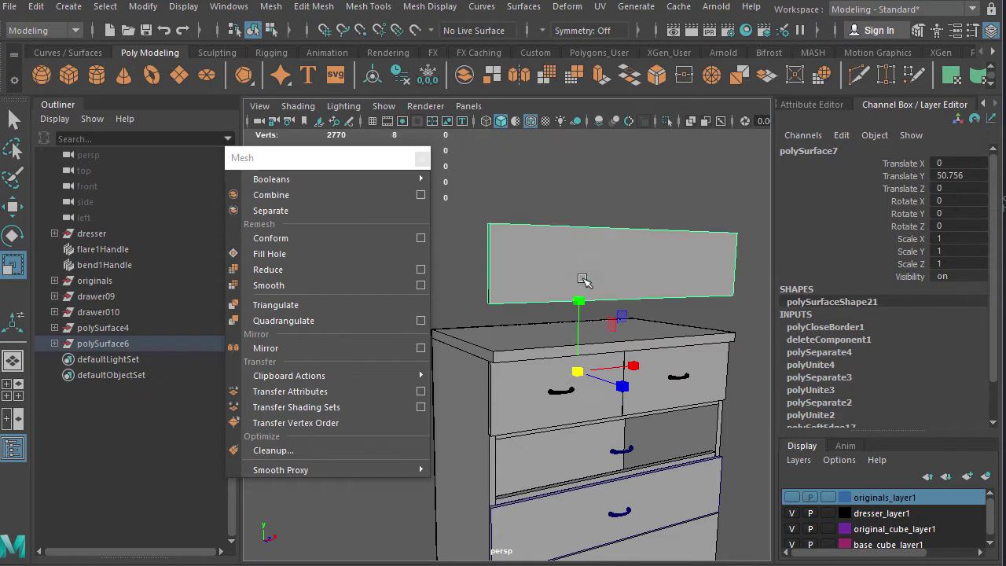
key(shift+z)
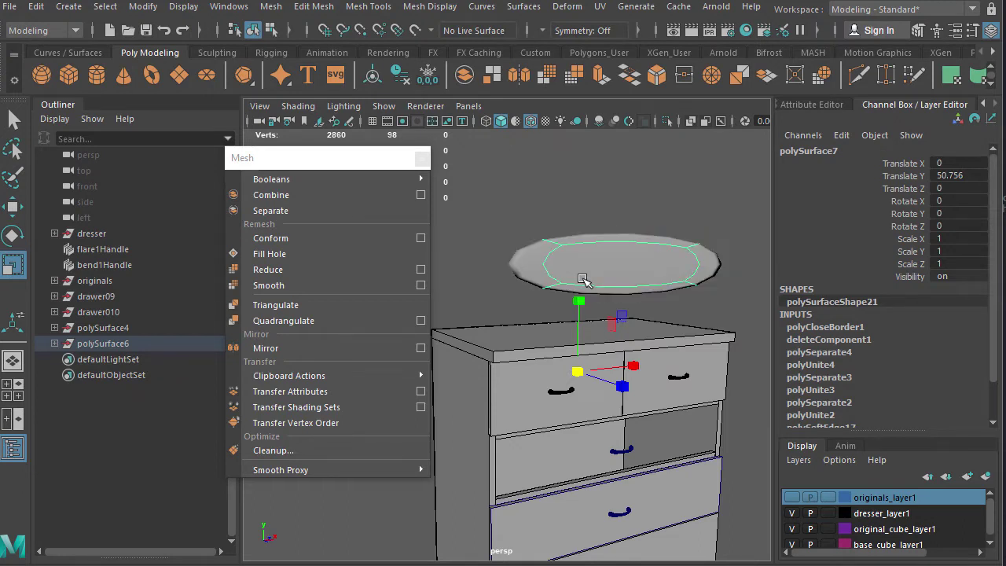
key(ctrl+z)
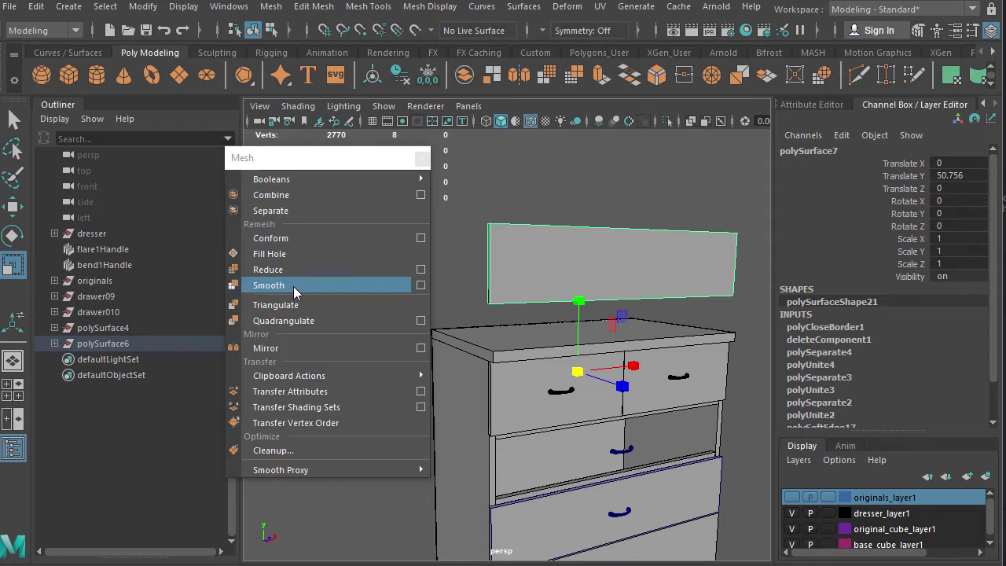
Step: Smooth the raised drawer front with 2 divisions, moving the floating Mesh window aside, and inspect the denser mesh in Object Mode
click(268, 285)
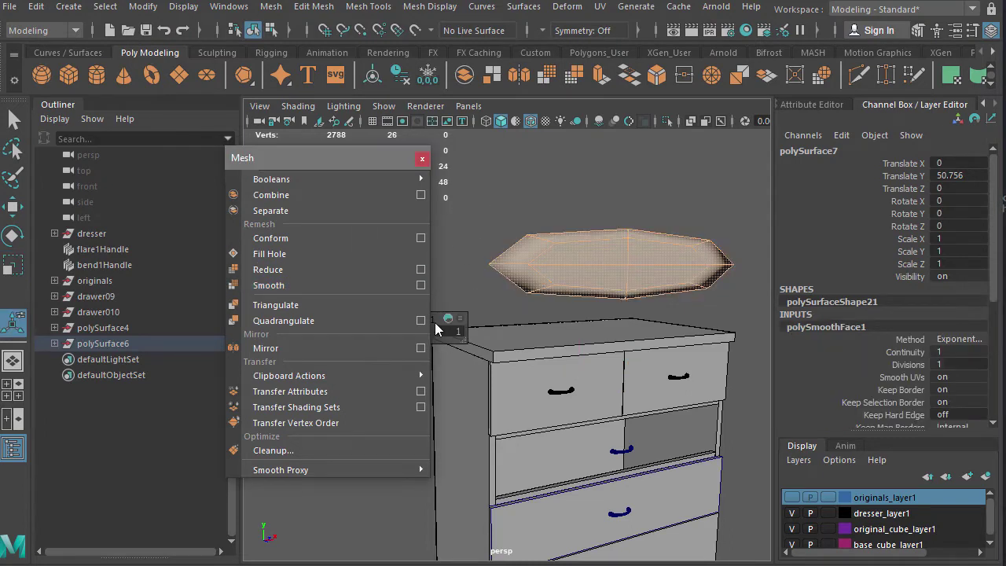
drag(342, 155, 236, 169)
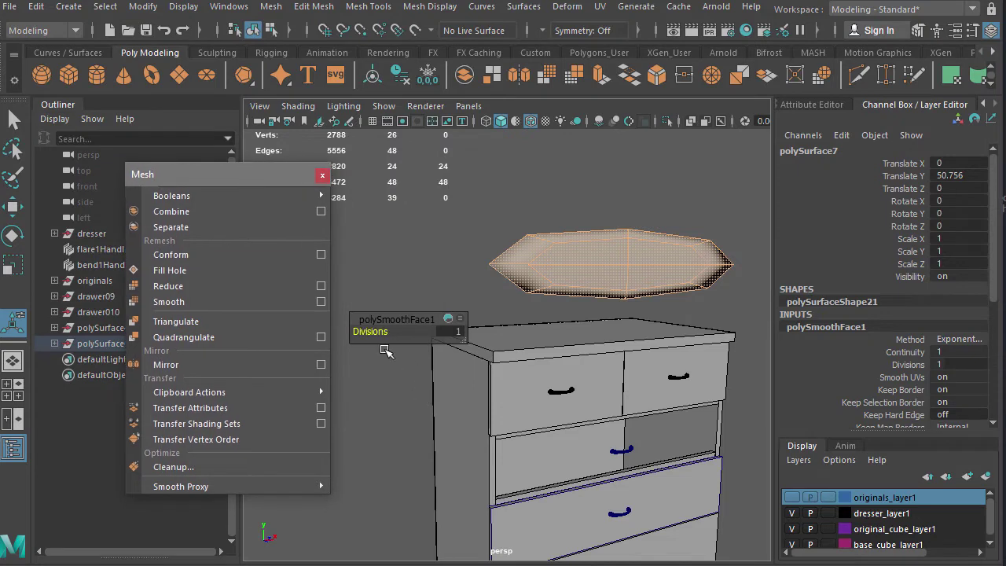
drag(369, 331, 393, 331)
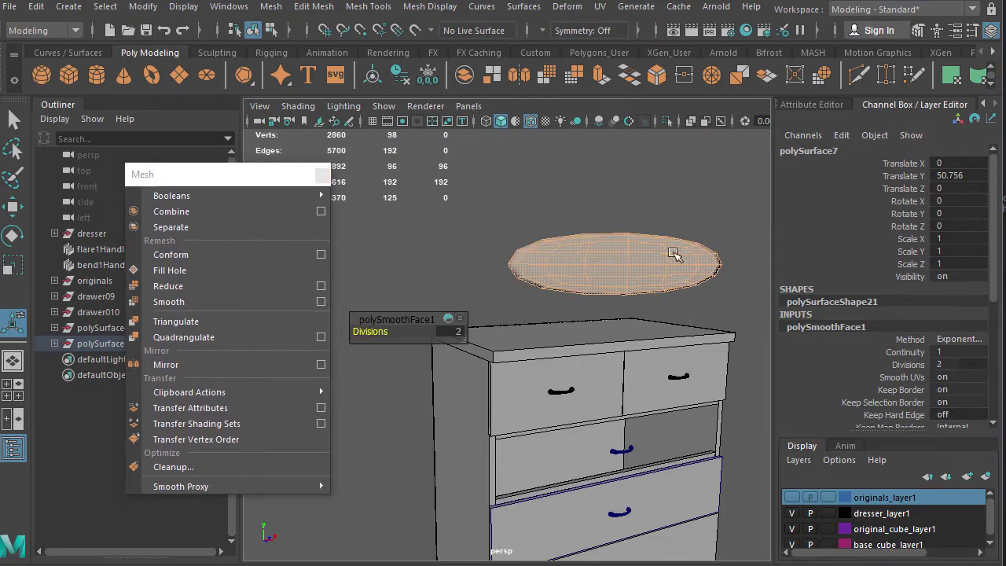
click(636, 274)
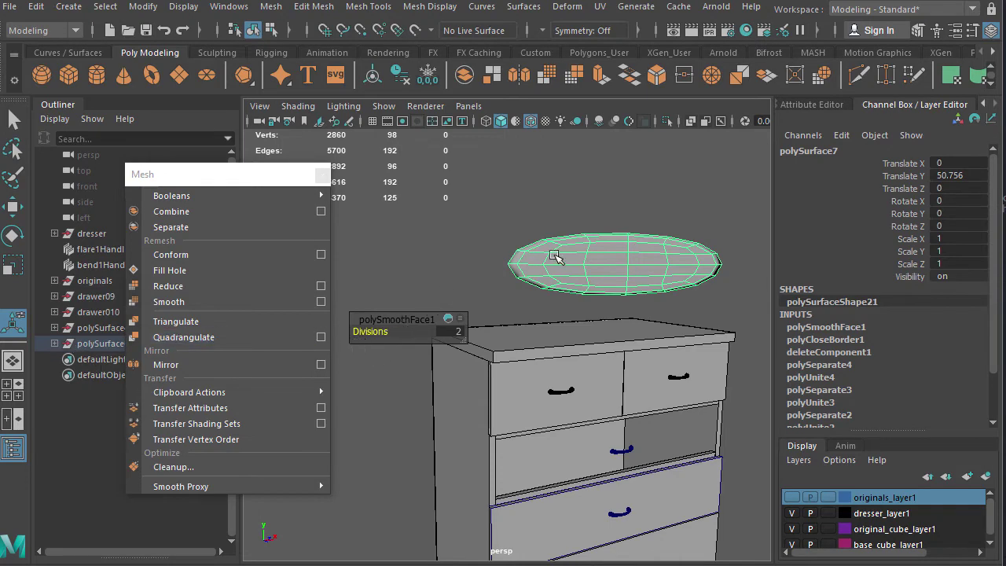
alt+middle_drag(564, 258, 555, 245)
key(q)
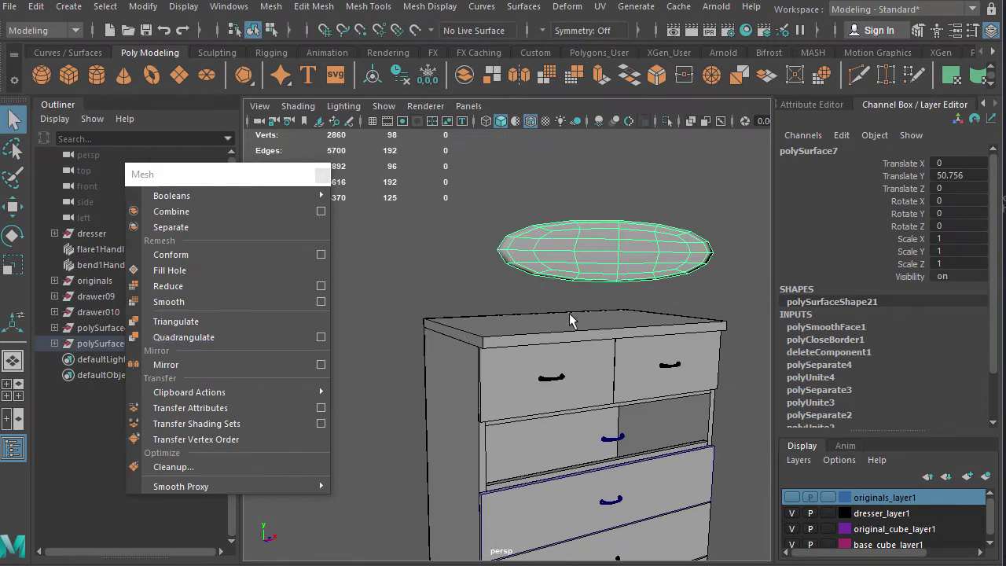
alt+drag(571, 320, 510, 368)
alt+drag(510, 327, 658, 366)
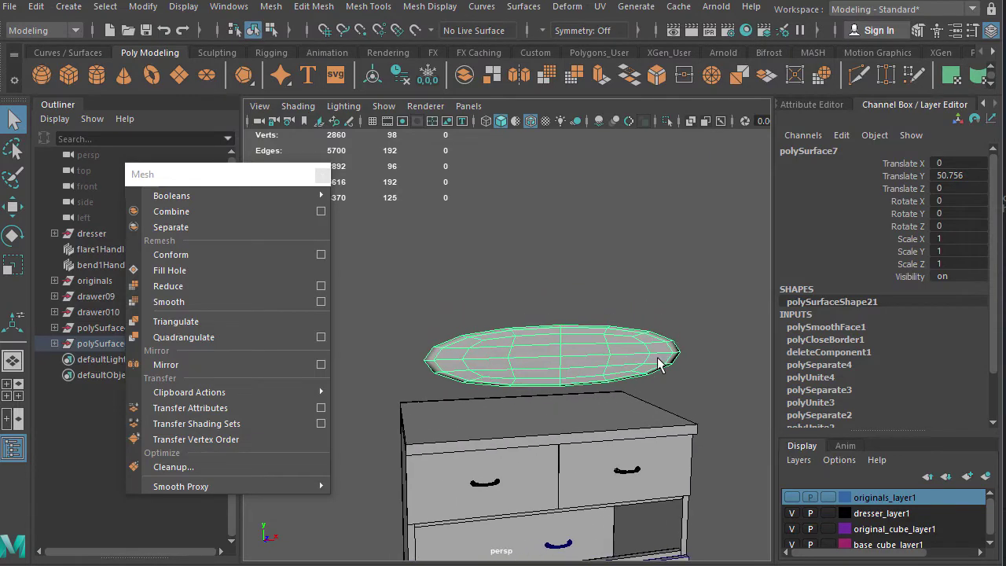
Step: Undo the smoothing of the raised drawer front back to its unsmoothed box shape
scroll(579, 353, up, 2)
key(ctrl+z)
key(ctrl+z)
key(ctrl+z)
key(ctrl+z)
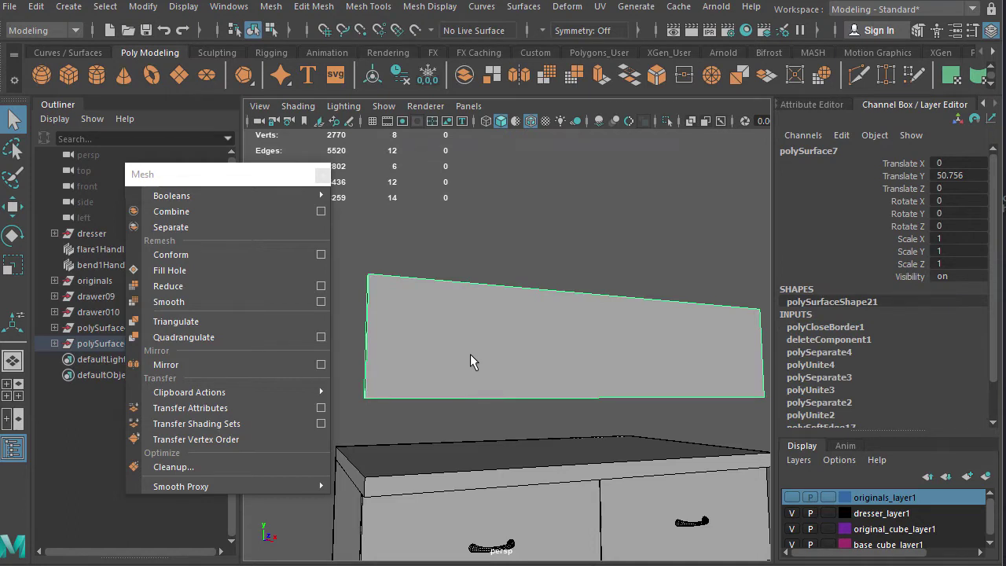
Step: Triangulate the raised drawer front and inspect the diagonal edges on its faces
alt+drag(470, 354, 533, 358)
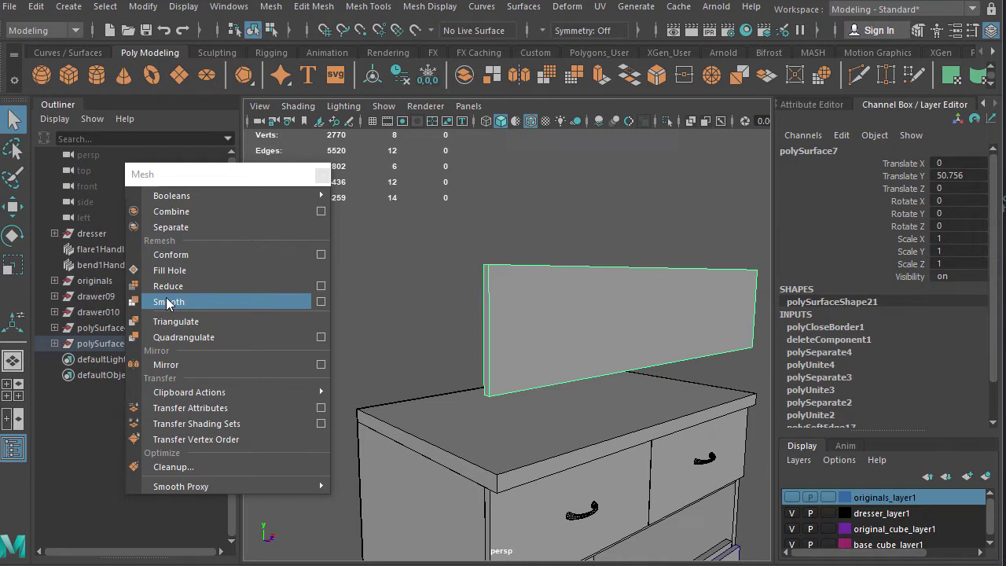
click(206, 323)
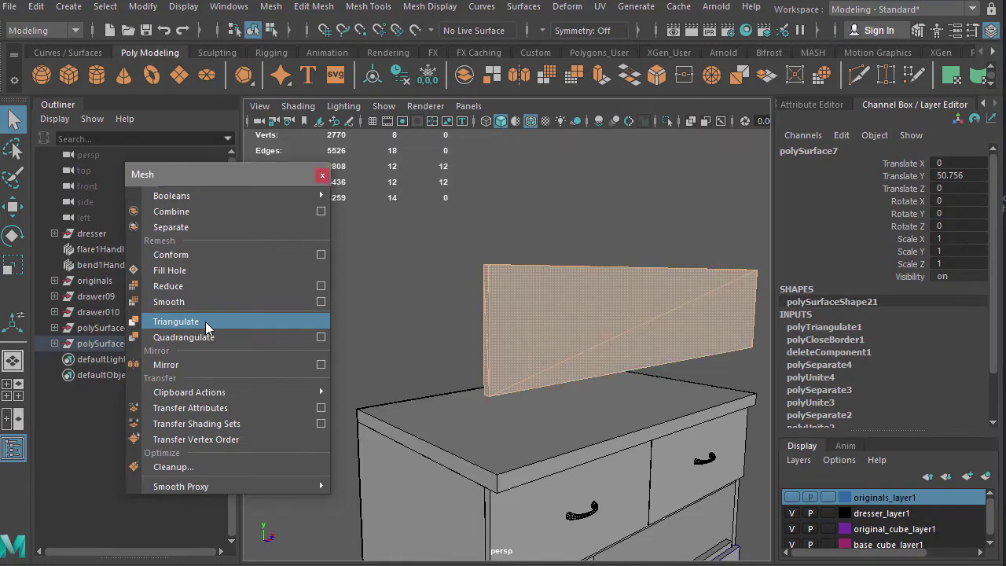
alt+drag(561, 301, 440, 302)
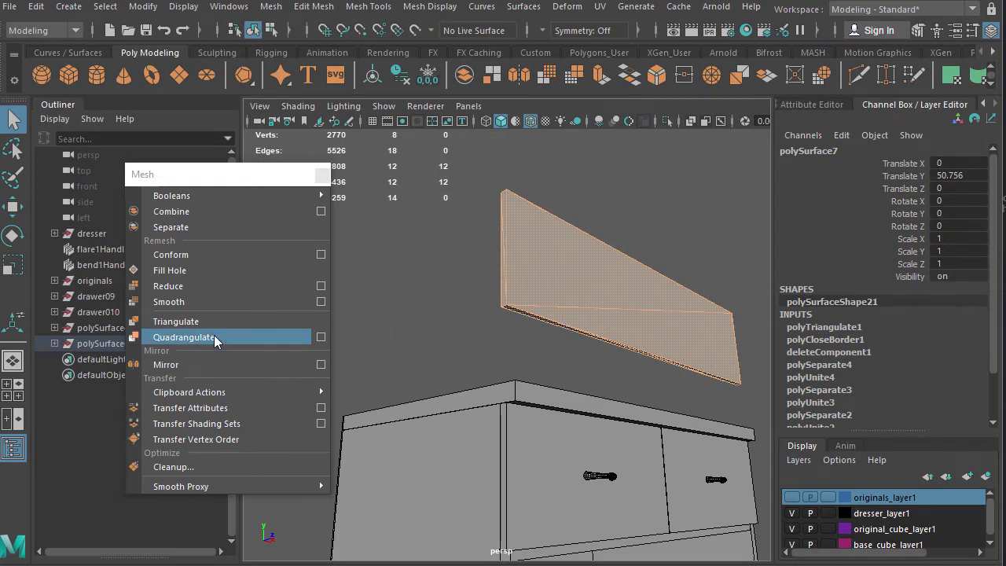
alt+drag(438, 316, 590, 311)
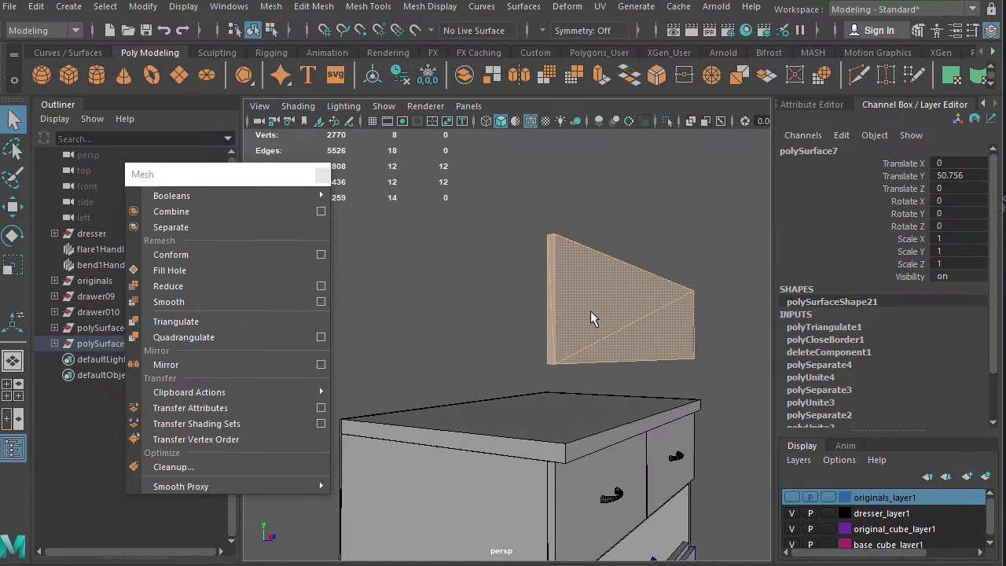
Step: Quadrangulate the triangulated drawer front, inspect its faces, and return it to Object Mode
click(203, 345)
alt+drag(503, 338, 496, 374)
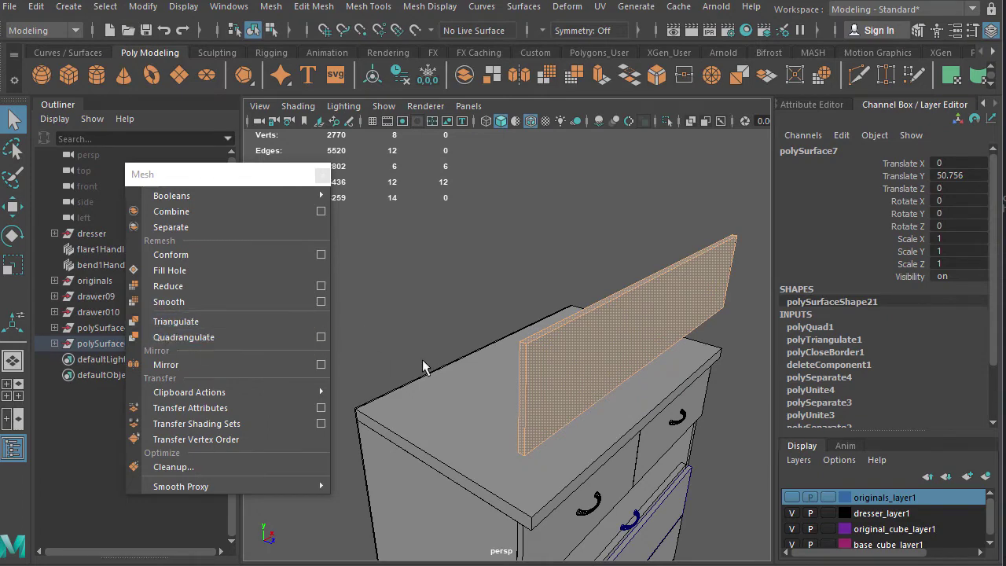
alt+drag(518, 384, 508, 325)
right_drag(517, 304, 605, 282)
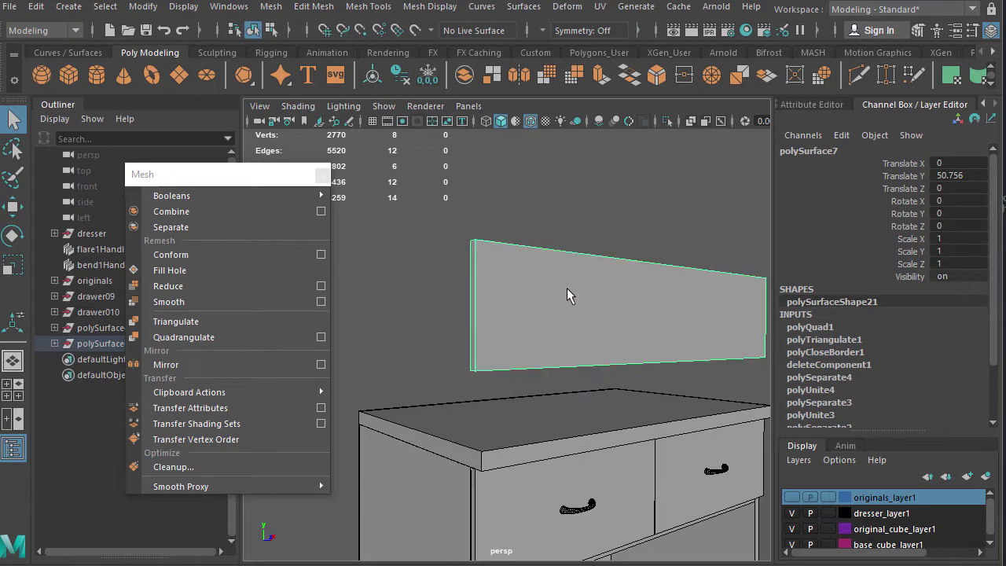
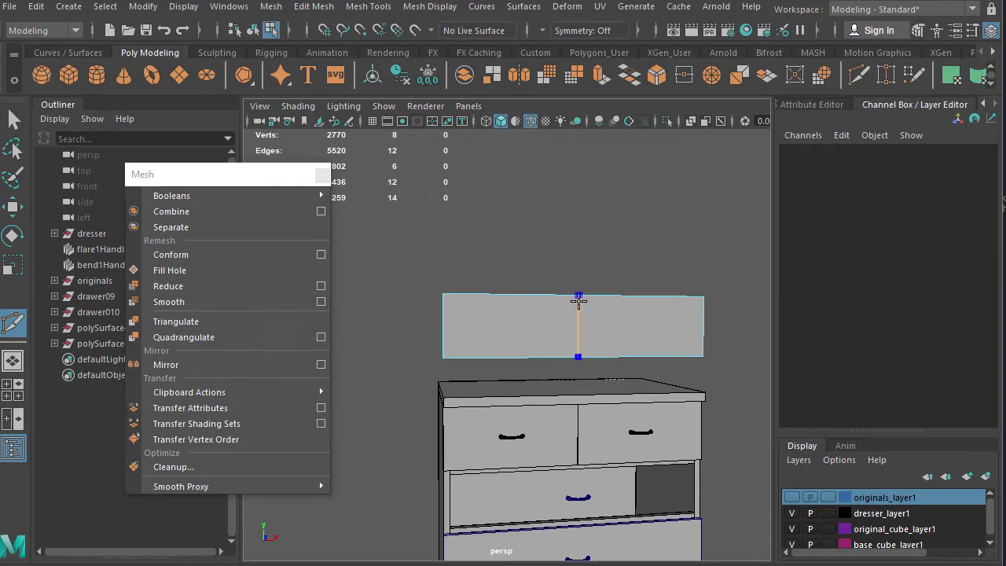
Step: Cut a vertical and a horizontal edge loop through the middle of the raised drawer front with the Multi-Cut tool
ctrl+click(577, 300)
alt+drag(662, 240, 639, 262)
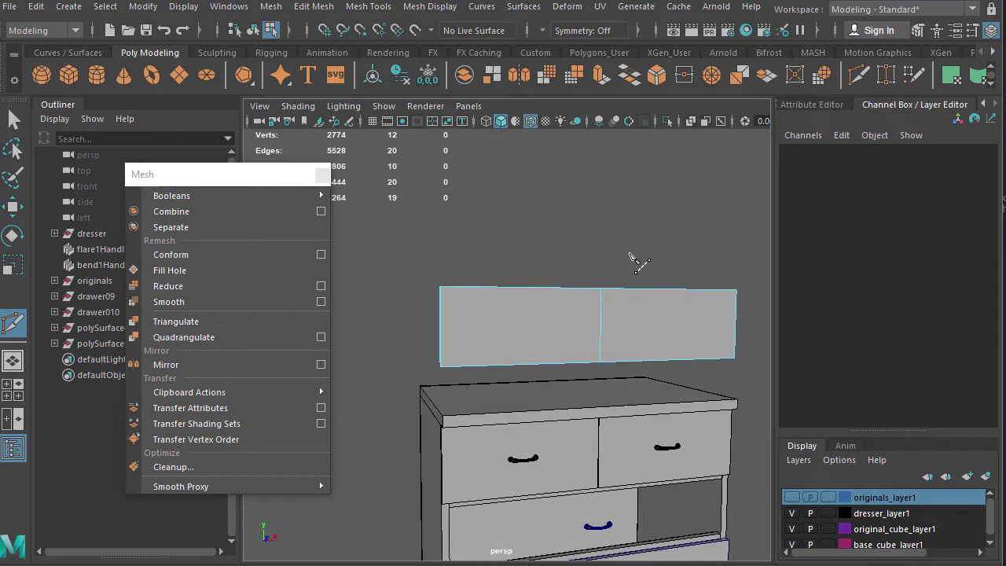
ctrl+click(600, 325)
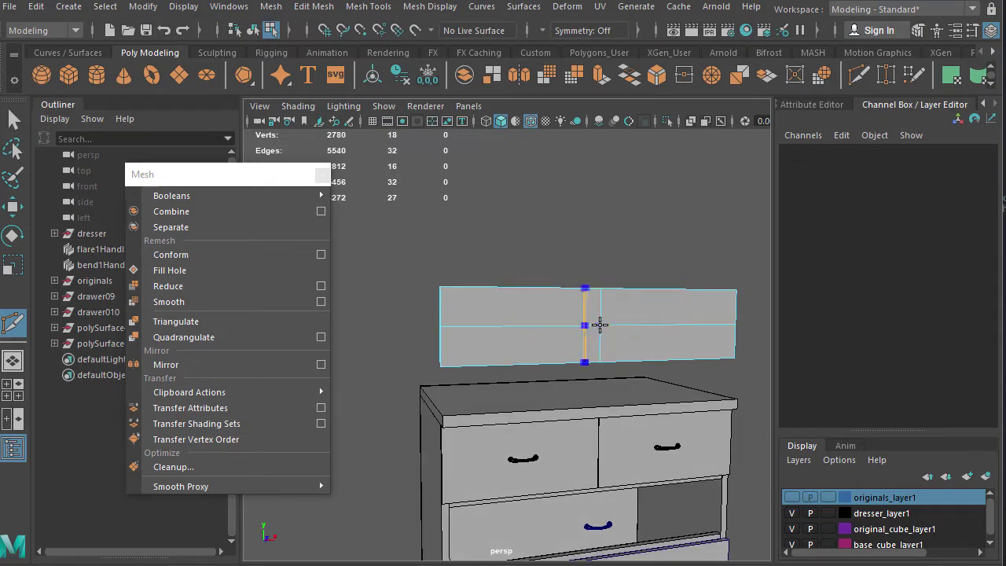
alt+drag(658, 231, 611, 235)
key(w)
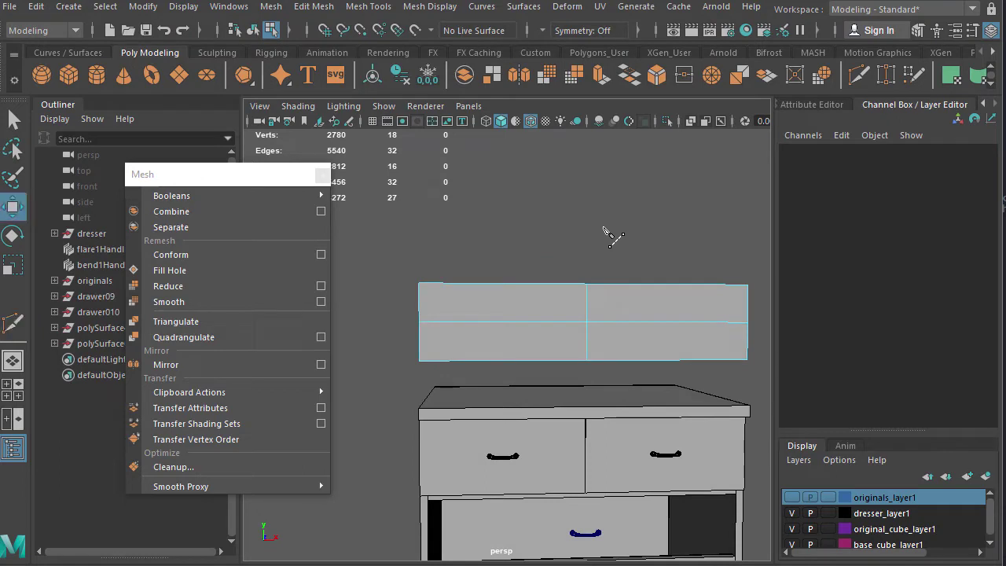
Step: Delete all faces of the raised drawer front's right half, including the leftover end faces
right_drag(617, 291, 723, 361)
alt+drag(723, 361, 668, 321)
right_drag(678, 321, 694, 369)
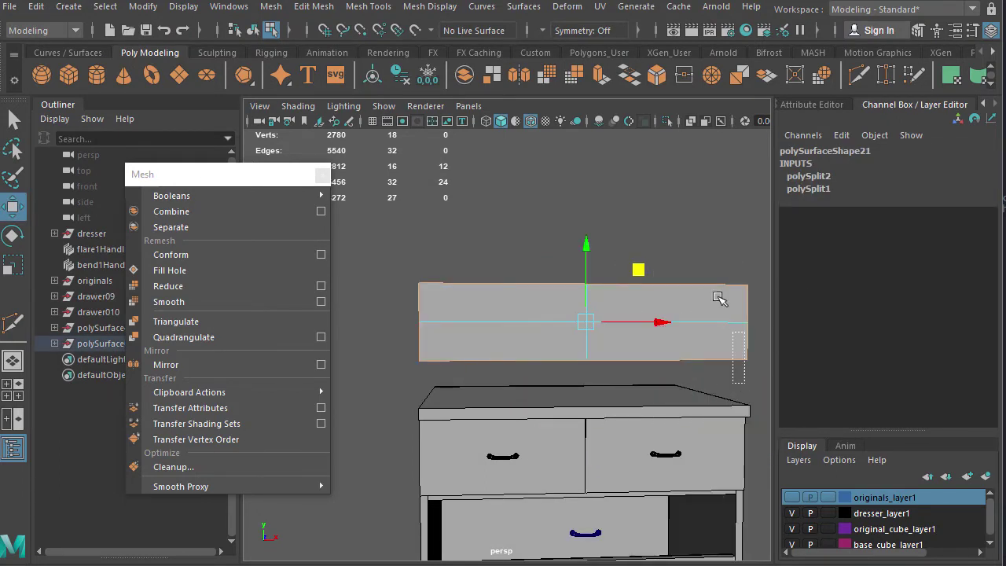
key(Delete)
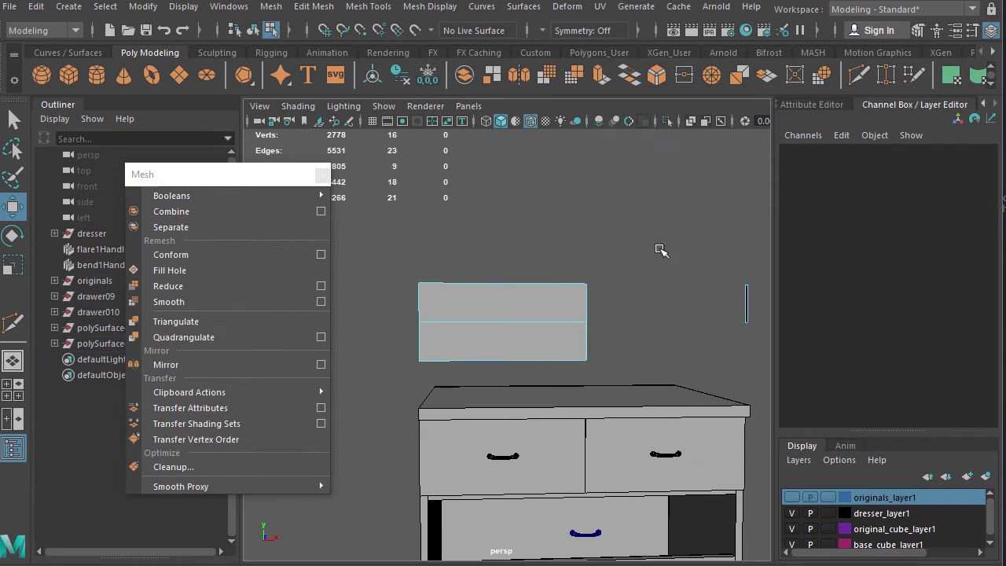
drag(728, 307, 775, 380)
key(Delete)
alt+drag(593, 346, 458, 287)
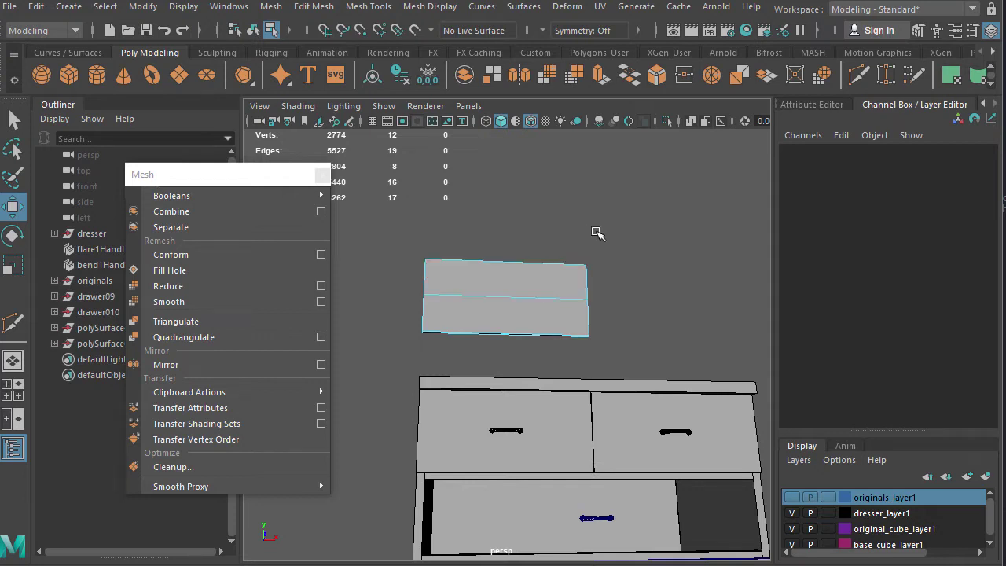
alt+drag(648, 277, 682, 305)
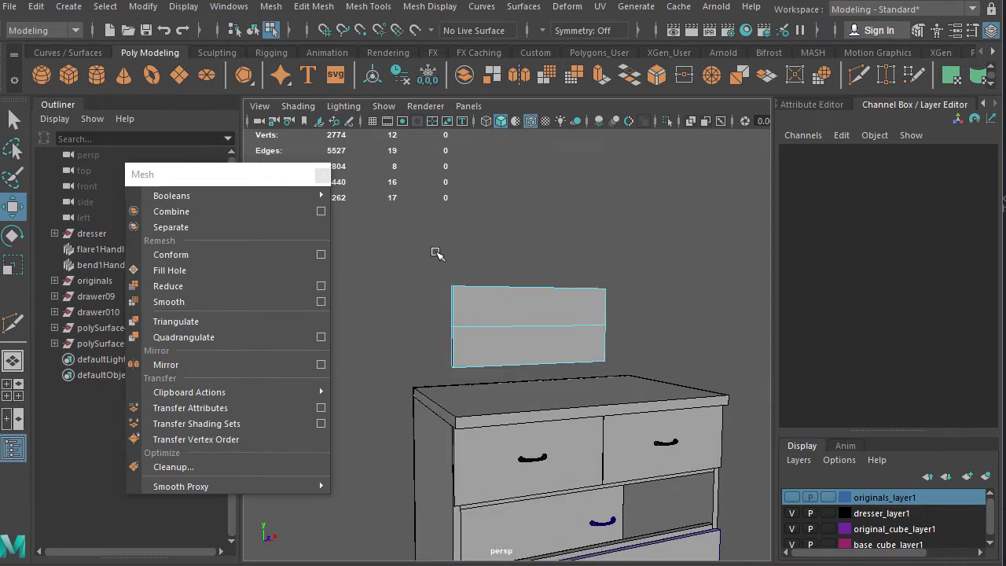
Step: Mirror the remaining half drawer front in Object Mode across the object's X axis, moving the mirror settings aside, and inspect the full front
drag(404, 252, 694, 305)
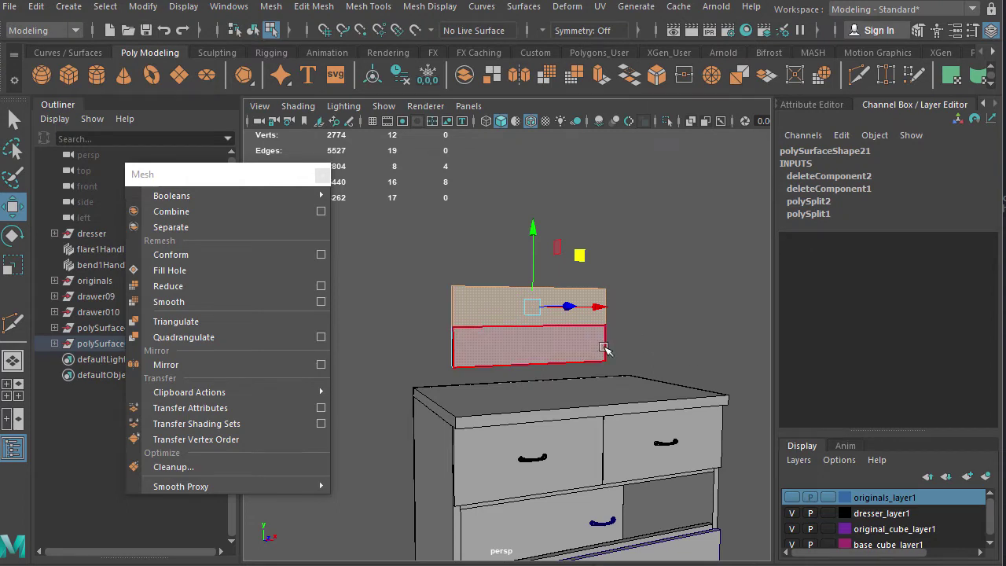
click(657, 343)
right_drag(570, 317, 614, 296)
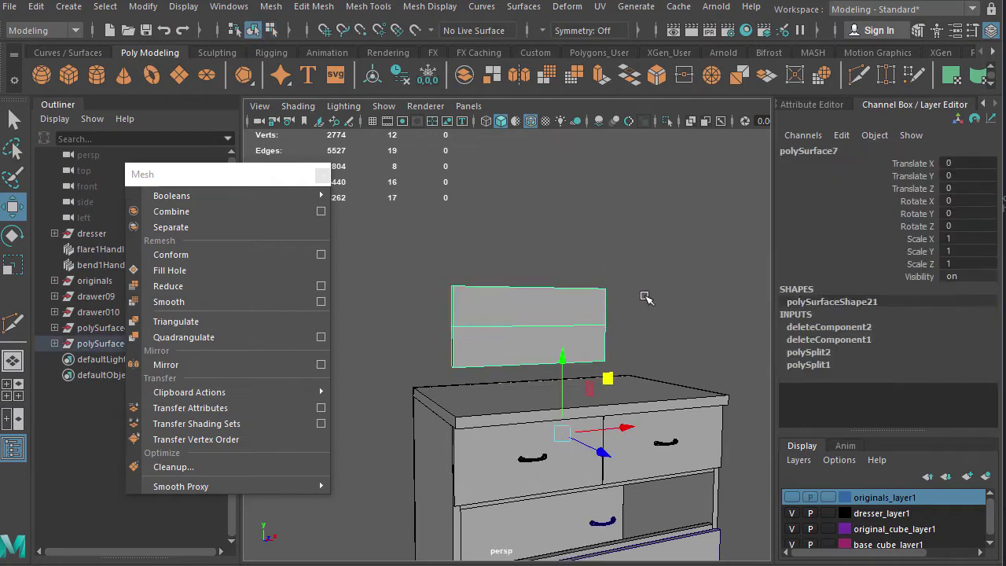
alt+drag(647, 294, 605, 310)
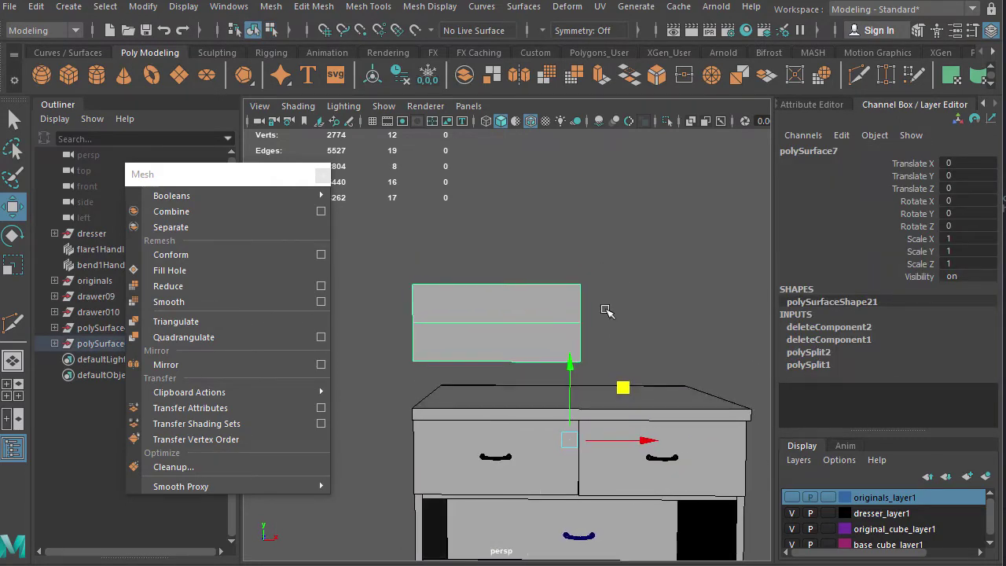
click(166, 364)
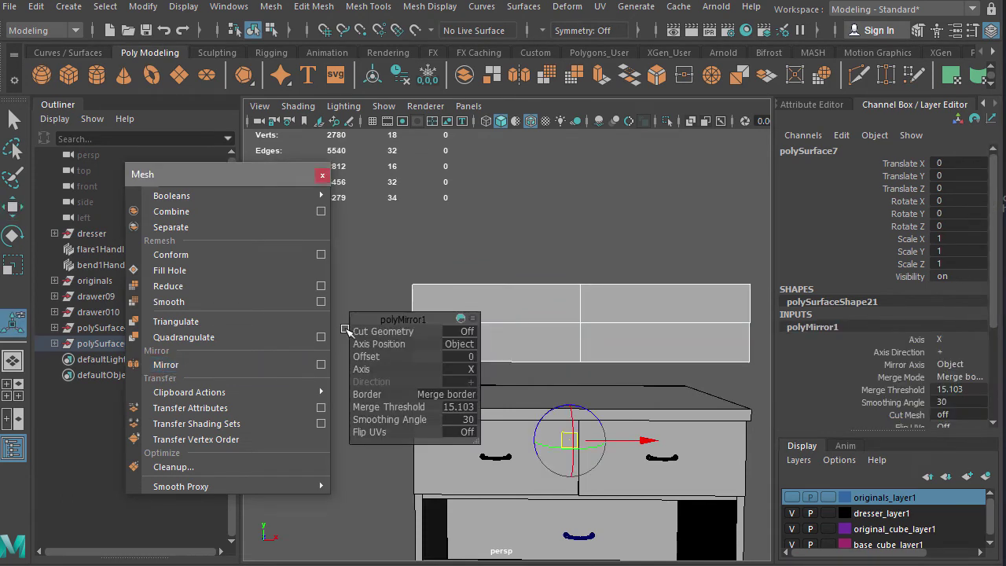
drag(381, 321, 390, 147)
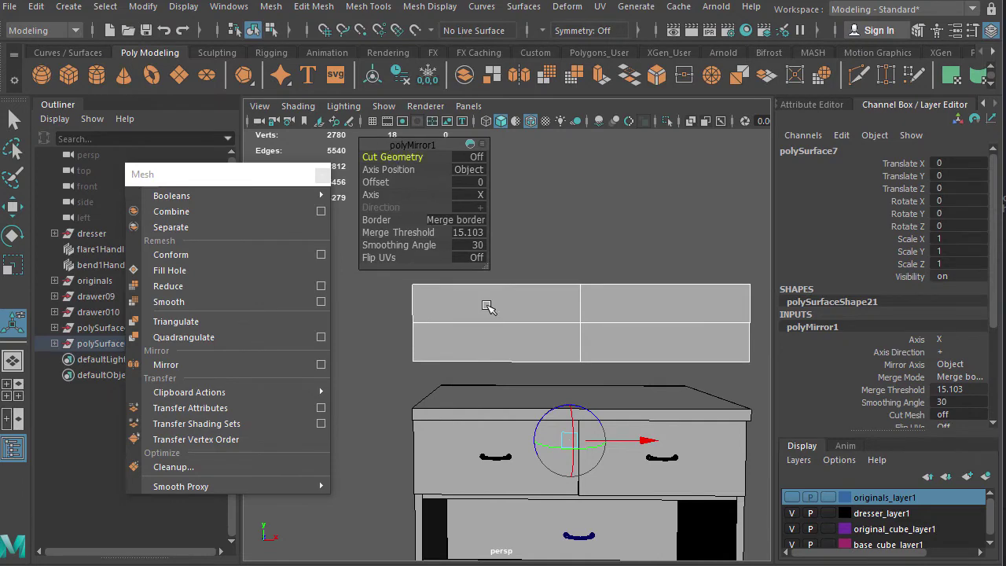
alt+drag(483, 303, 505, 390)
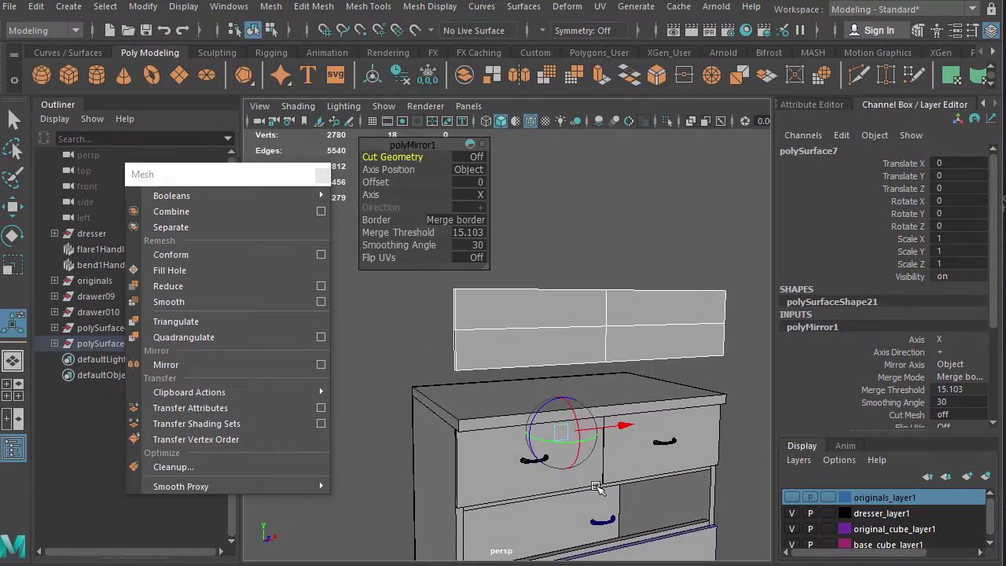
alt+drag(640, 487, 549, 450)
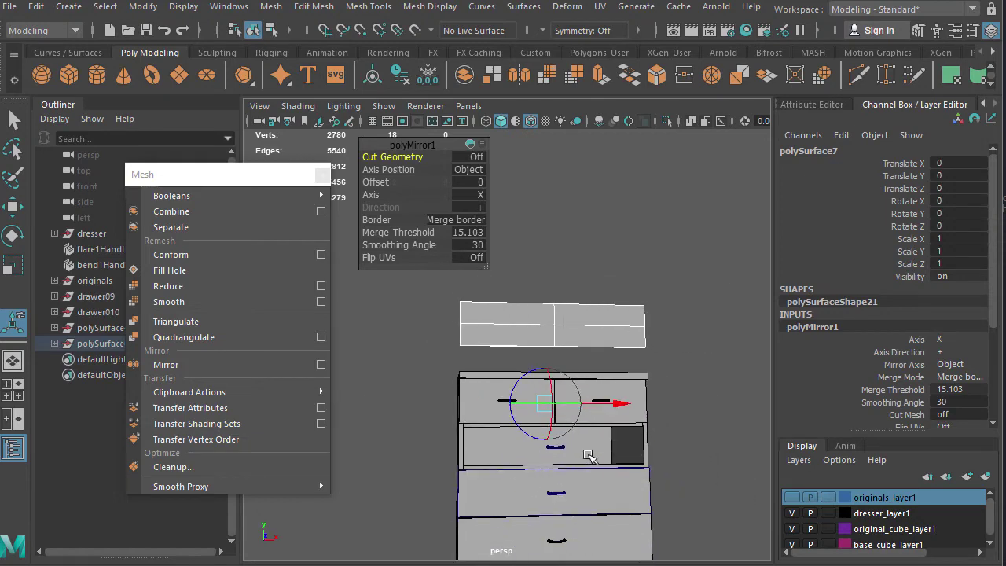
alt+drag(644, 496, 624, 509)
alt+drag(620, 457, 669, 511)
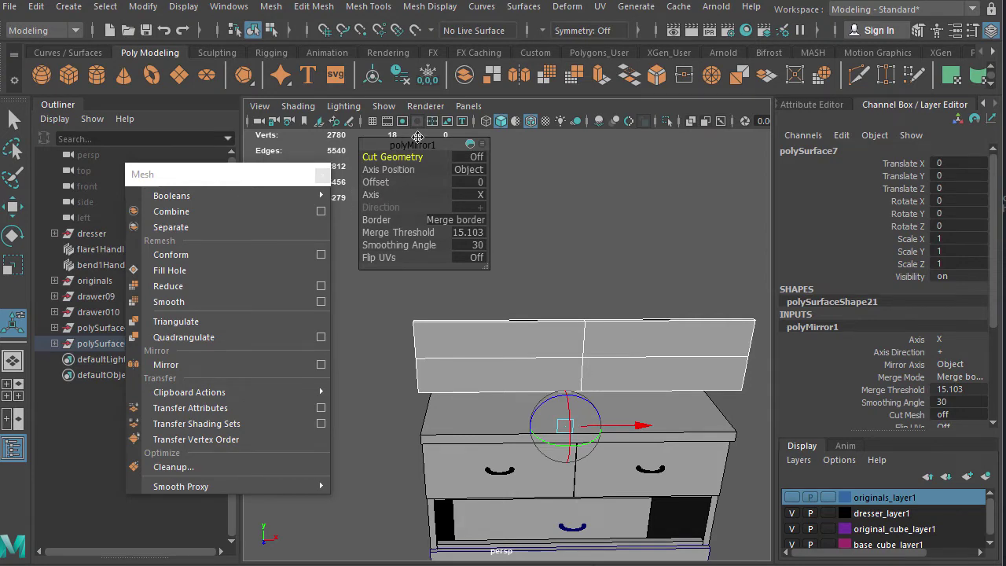
Step: Set the mirror axis to Y and inspect where the mirrored copy lies relative to the object's pivot
drag(403, 144, 403, 156)
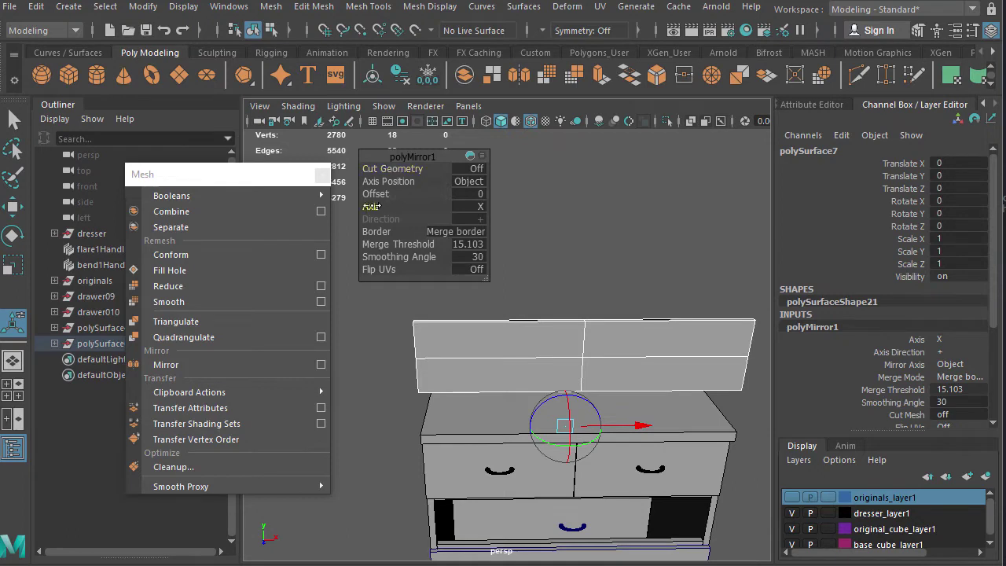
drag(371, 205, 422, 206)
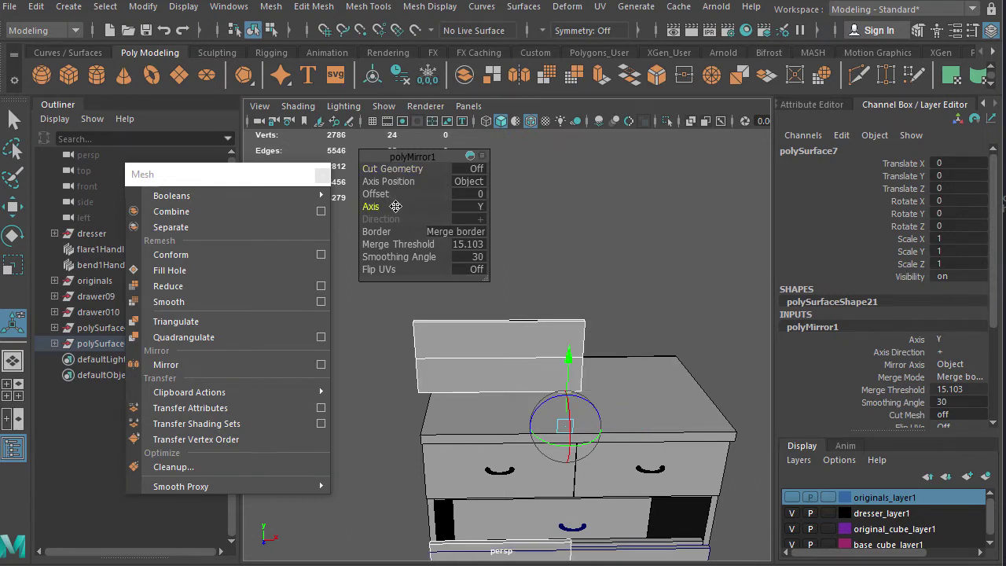
alt+drag(649, 406, 667, 360)
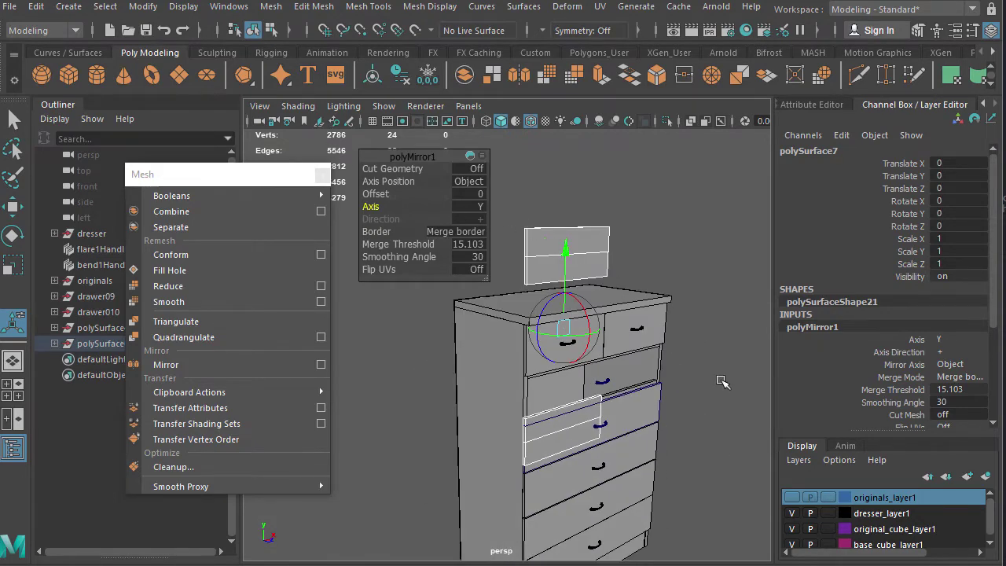
alt+drag(674, 353, 651, 364)
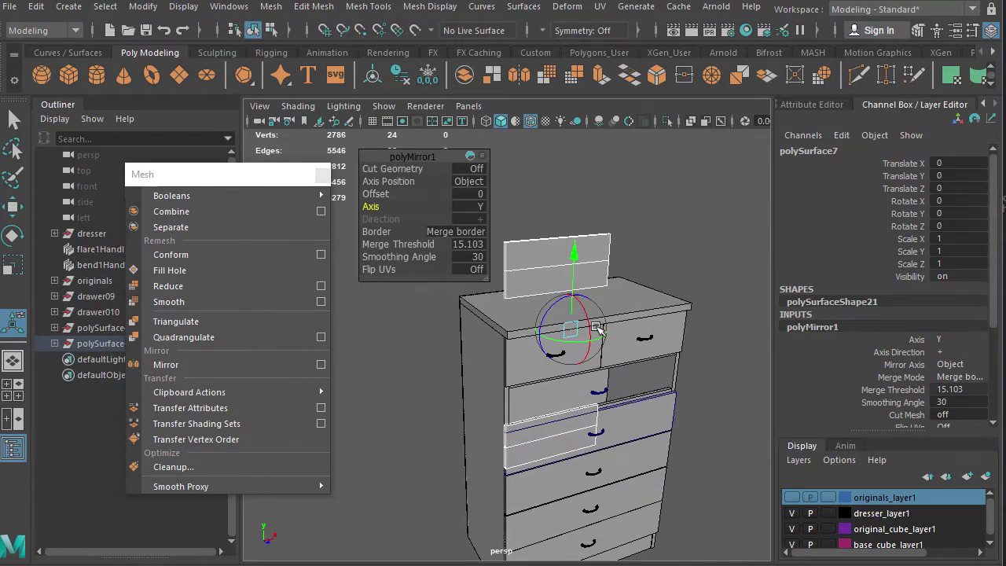
alt+drag(689, 320, 644, 348)
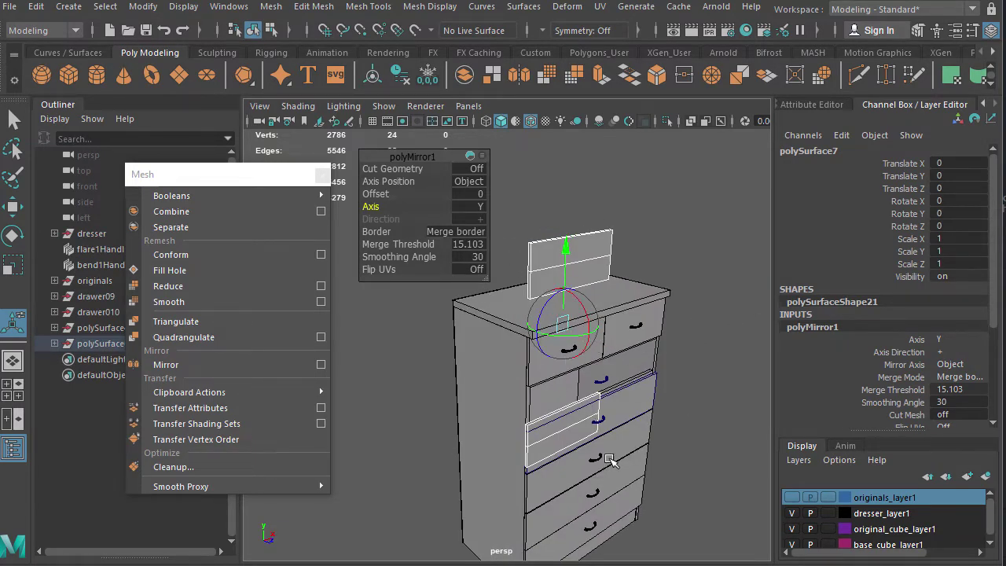
alt+drag(658, 454, 621, 452)
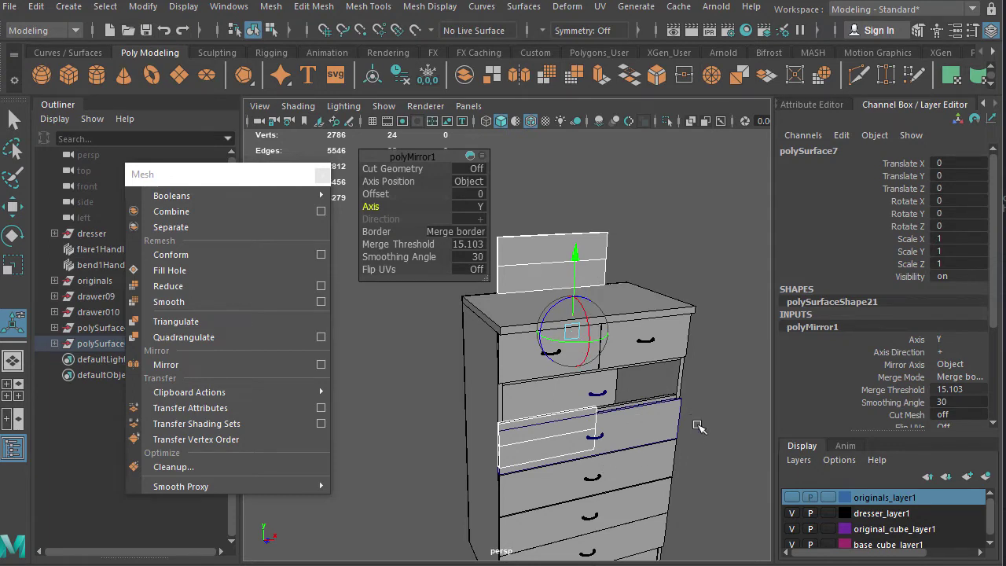
alt+drag(700, 428, 672, 417)
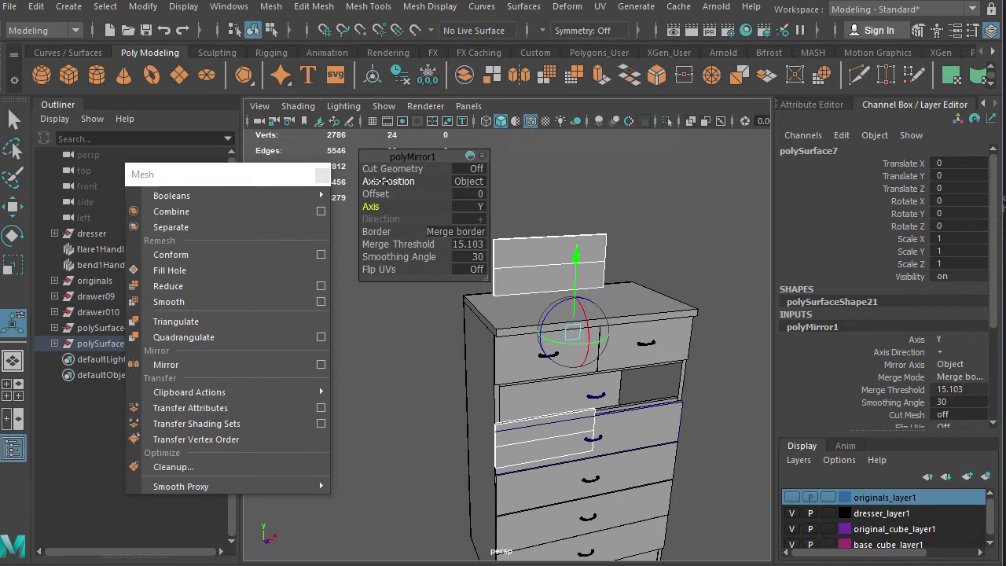
Step: Set the mirror's axis position to World and show the viewport grid for reference
drag(376, 182, 431, 182)
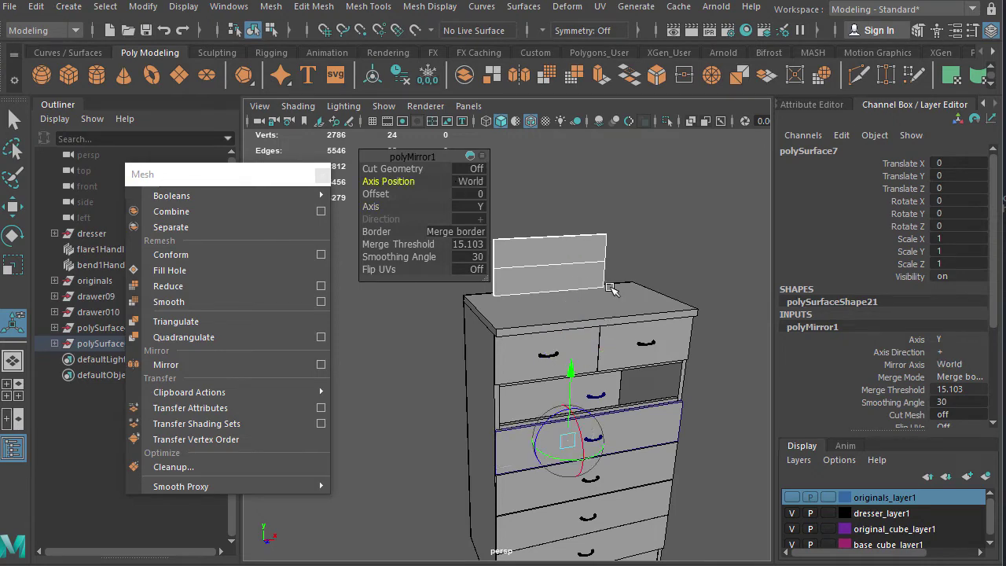
alt+drag(611, 289, 660, 334)
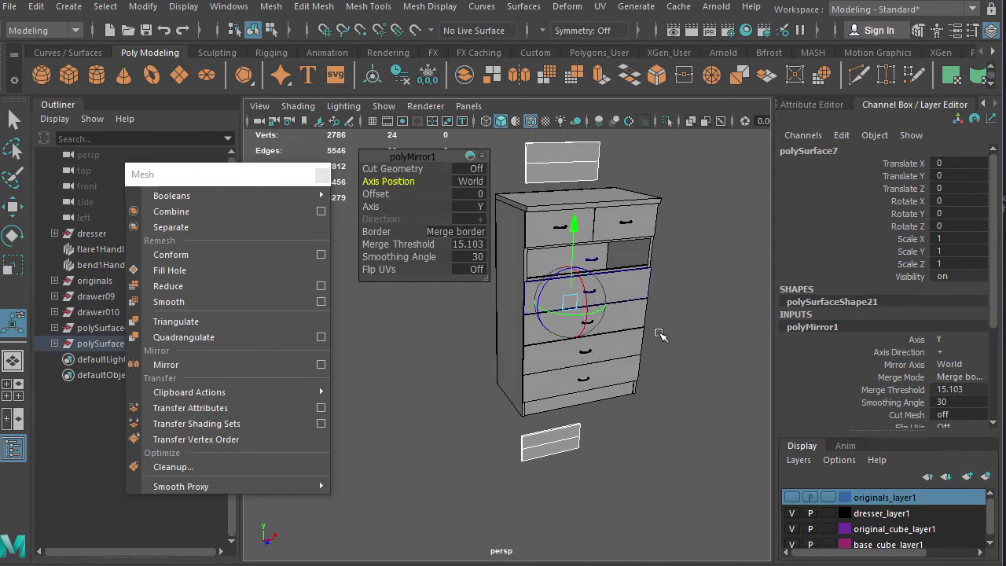
click(372, 121)
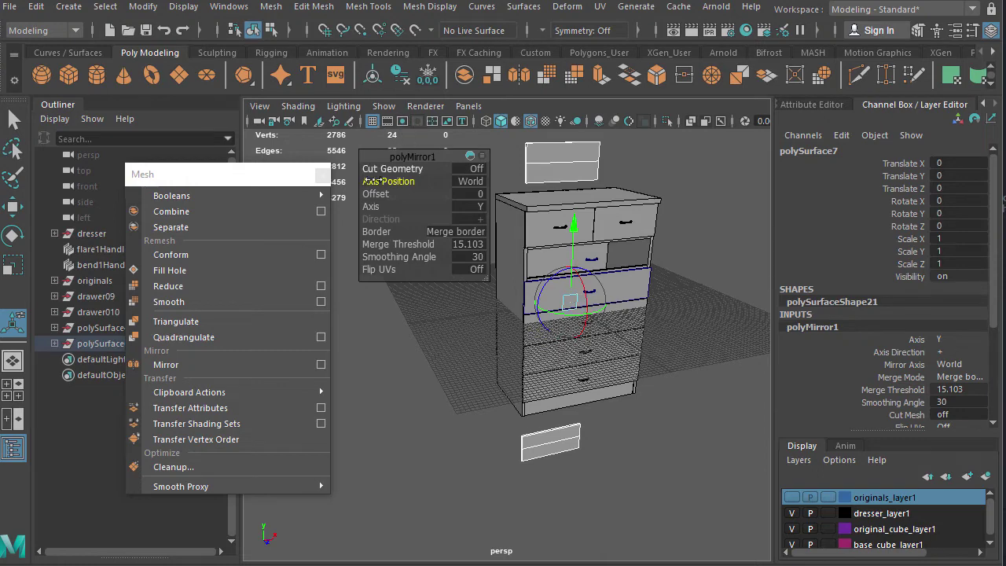
Step: Set the mirror axis back to X and view the mirrored drawer front against the grid
drag(376, 206, 291, 204)
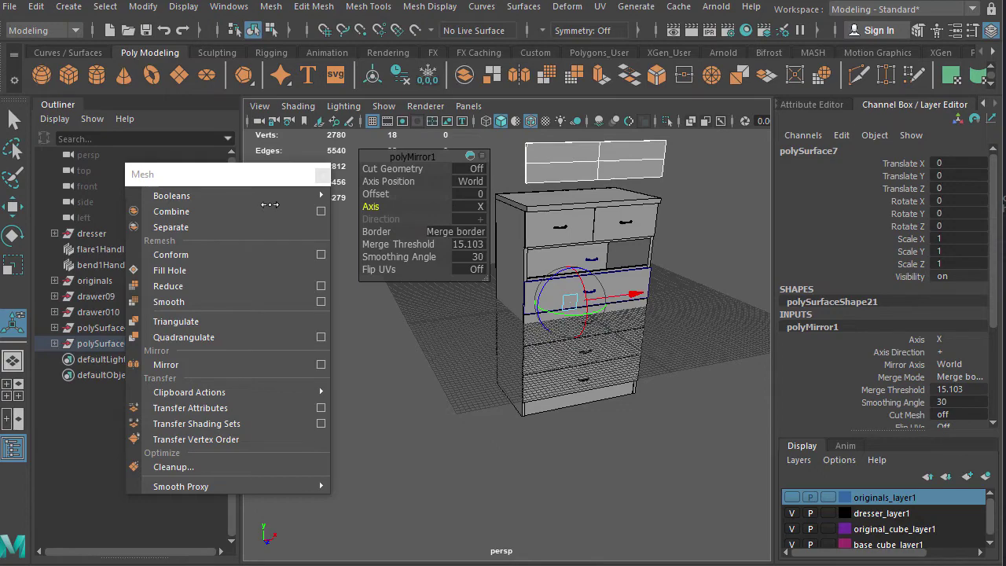
alt+drag(646, 403, 575, 354)
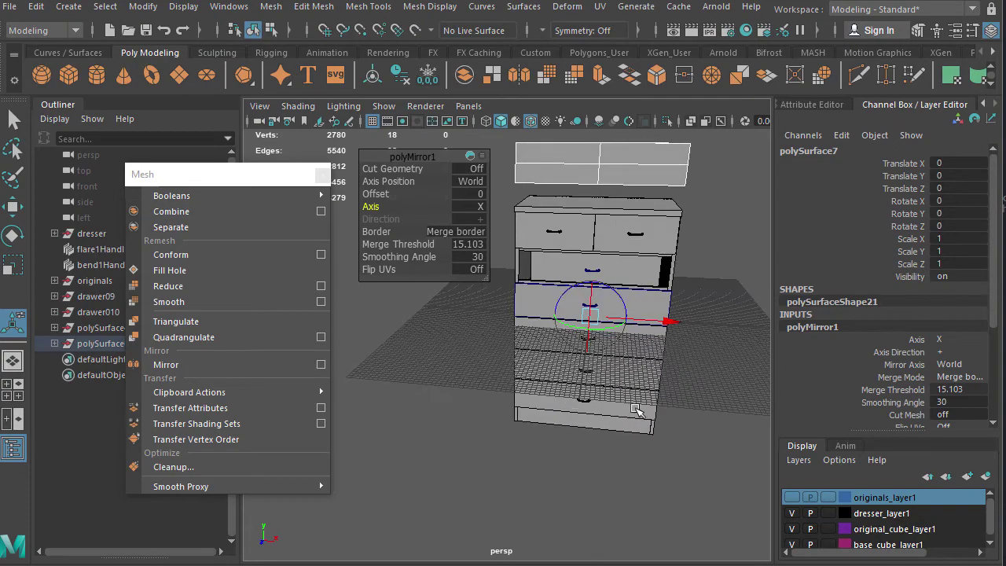
Step: Set the mirror's axis position back to Object for the drawer front
alt+drag(636, 410, 628, 397)
alt+drag(641, 432, 631, 401)
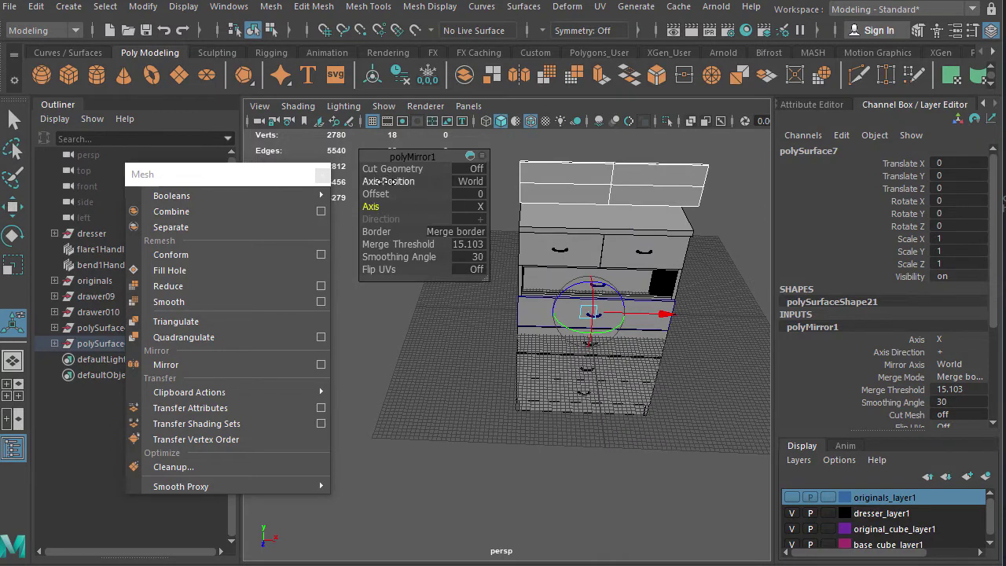
click(399, 182)
drag(512, 179, 324, 176)
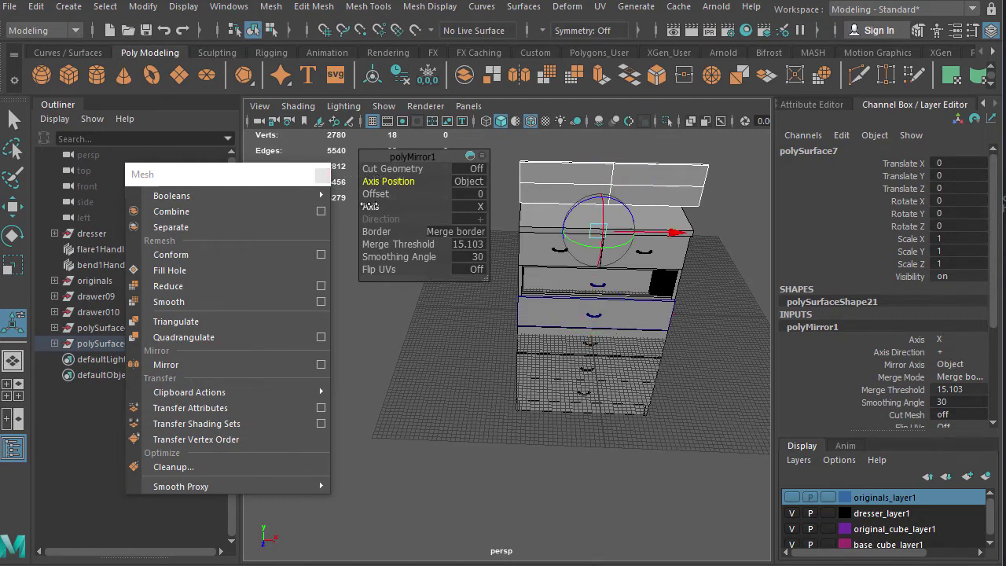
Step: Set the mirror axis to Z, inspect the copy's placement, and return the axis to X
drag(372, 206, 508, 276)
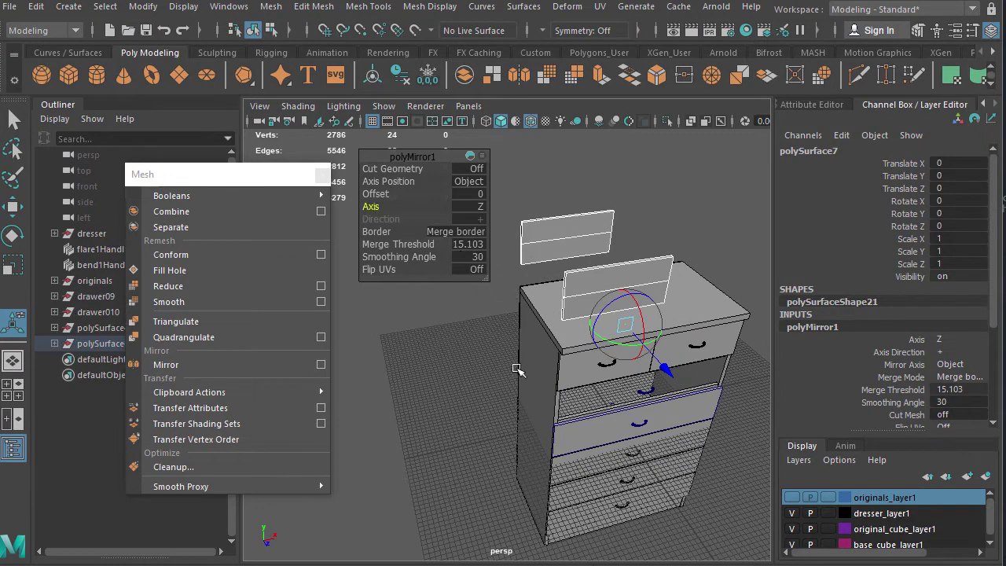
alt+drag(517, 369, 507, 358)
alt+drag(652, 474, 738, 385)
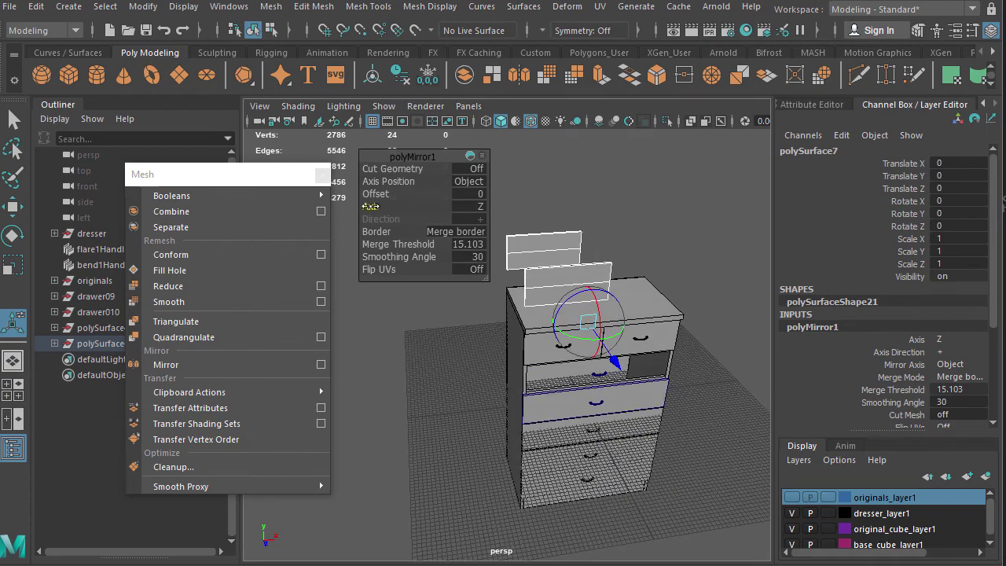
drag(370, 206, 350, 246)
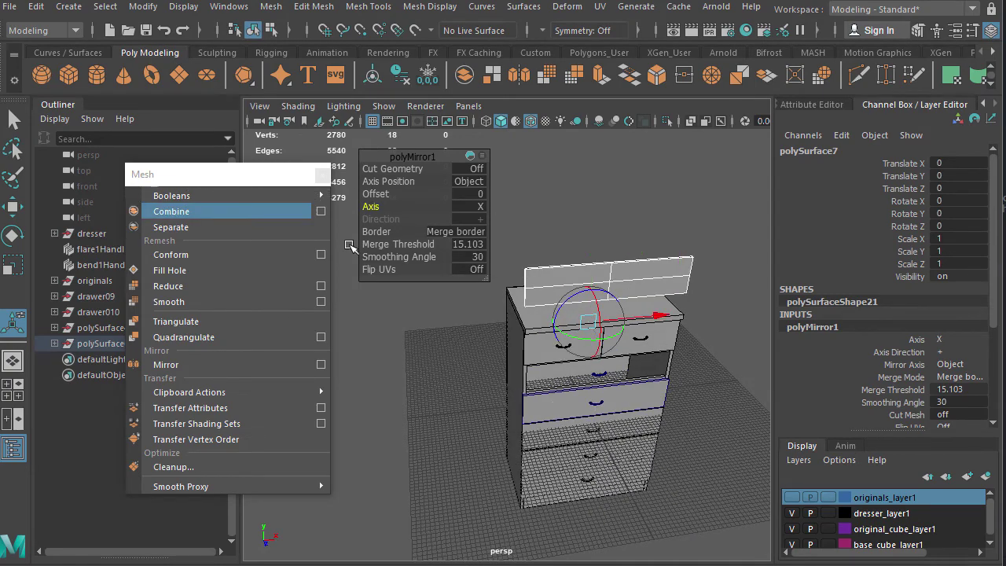
alt+drag(472, 440, 556, 420)
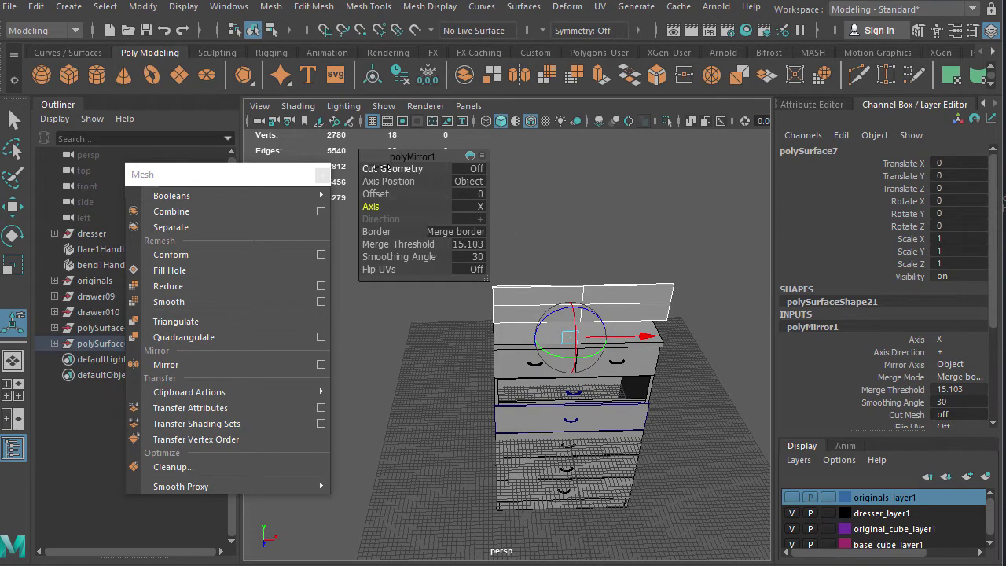
Step: Turn on Cut Geometry and shift the mirror plane along X to an offset of about -29.88
drag(386, 169, 458, 172)
drag(646, 337, 592, 340)
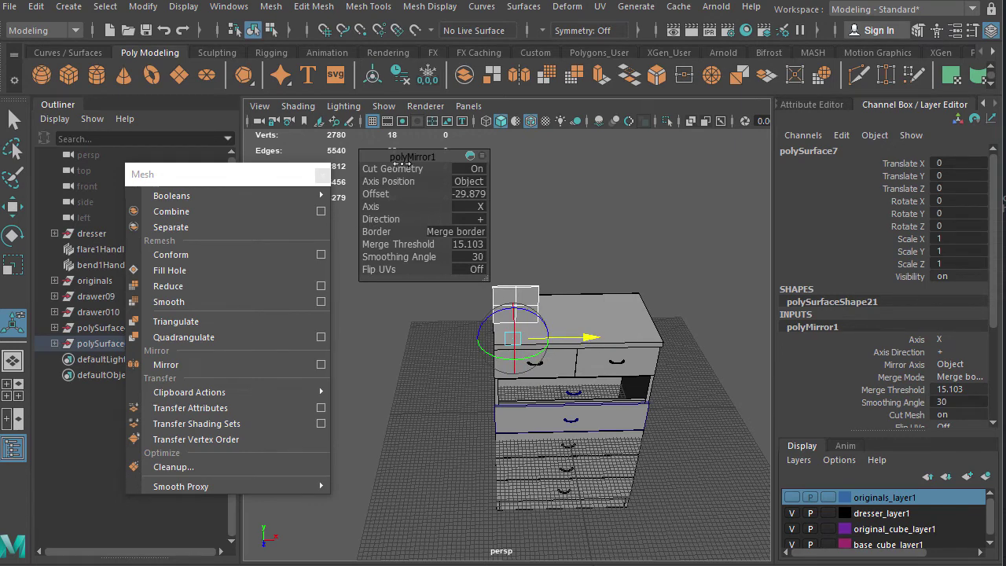
Step: Turn off Cut Geometry and shift the mirror plane to an offset of about 10.02
drag(413, 168, 463, 169)
drag(401, 168, 325, 165)
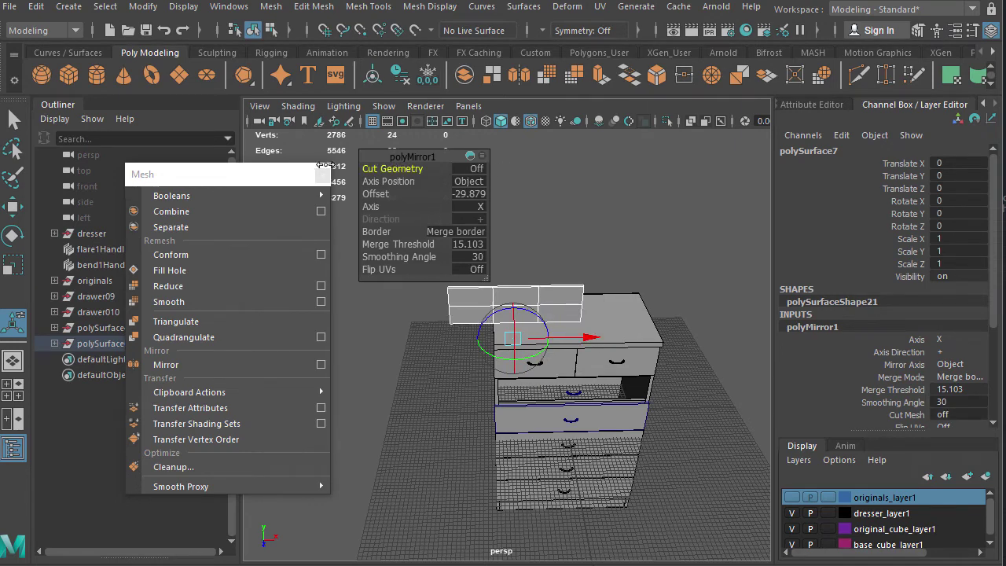
drag(598, 338, 672, 330)
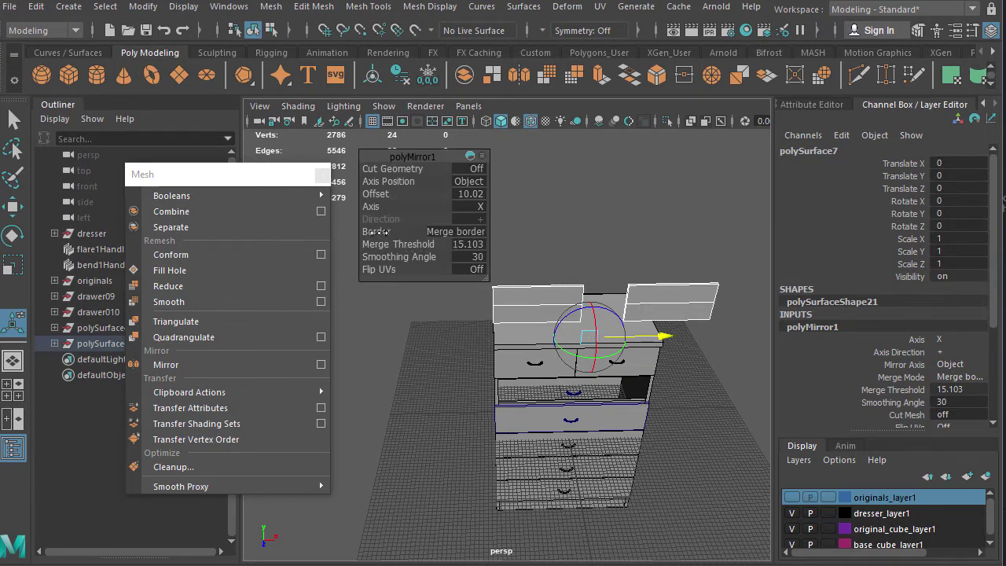
Step: Set the mirror's Border option to Bridge border and enlarge the mirror settings so its values are readable
drag(375, 231, 420, 231)
drag(493, 234, 469, 234)
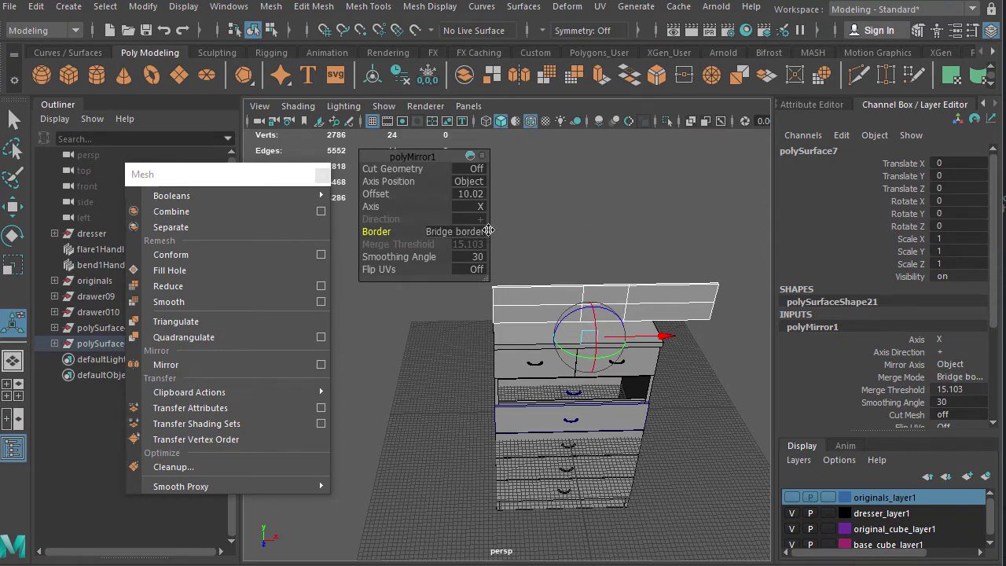
drag(481, 275, 509, 298)
drag(640, 383, 649, 296)
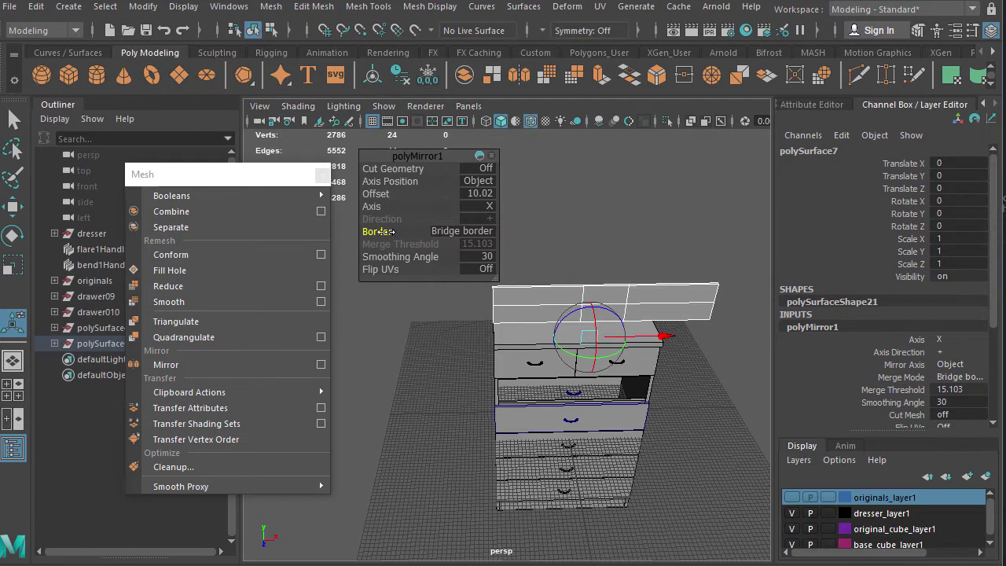
Step: Try the Do not merge border option, and return to Bridge border with the mirror plane offset about 8.29
drag(376, 231, 484, 235)
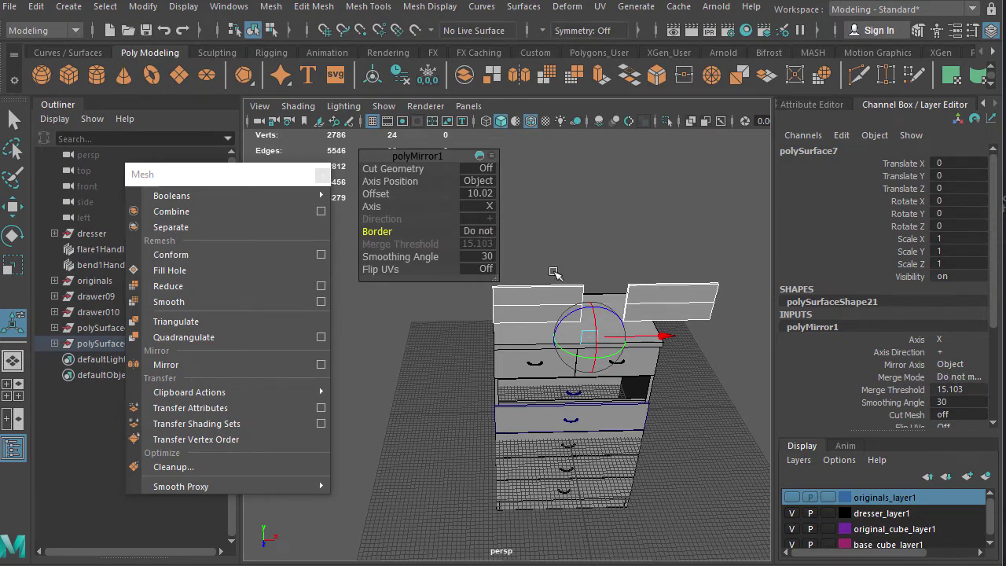
mouse_move(656, 336)
mouse_down()
mouse_move(599, 334)
mouse_move(680, 334)
mouse_move(636, 337)
mouse_up()
drag(385, 237, 330, 224)
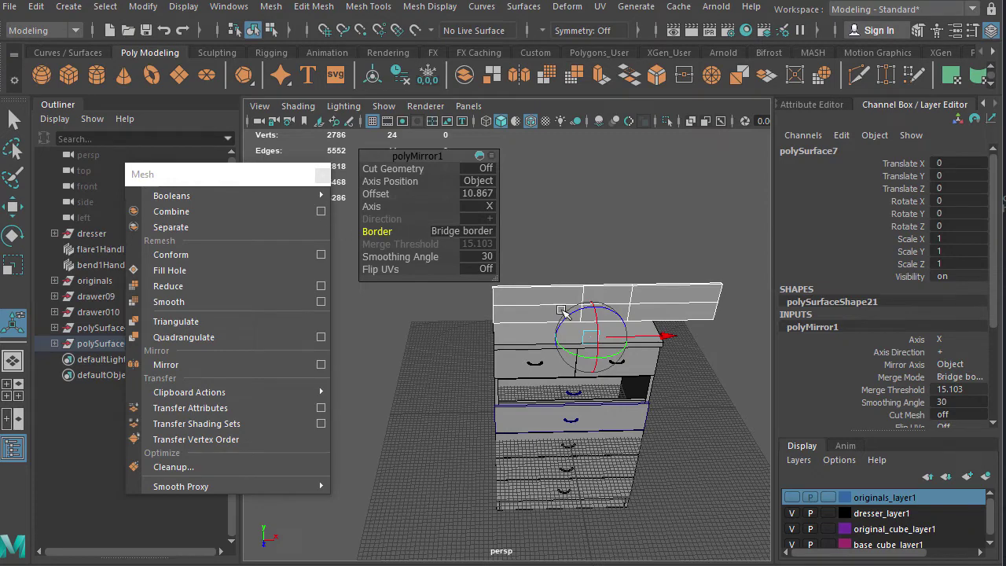
mouse_move(667, 337)
mouse_down()
mouse_move(627, 341)
mouse_move(664, 338)
mouse_up()
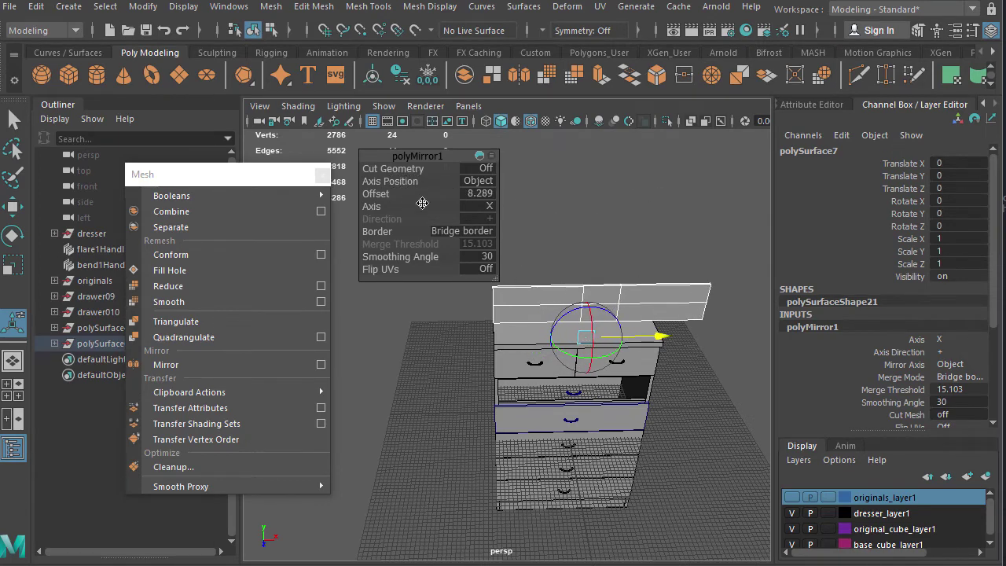
Step: Set the border to Merge border with the mirror offset at about 10.78 and a merge threshold of 50
drag(376, 231, 299, 236)
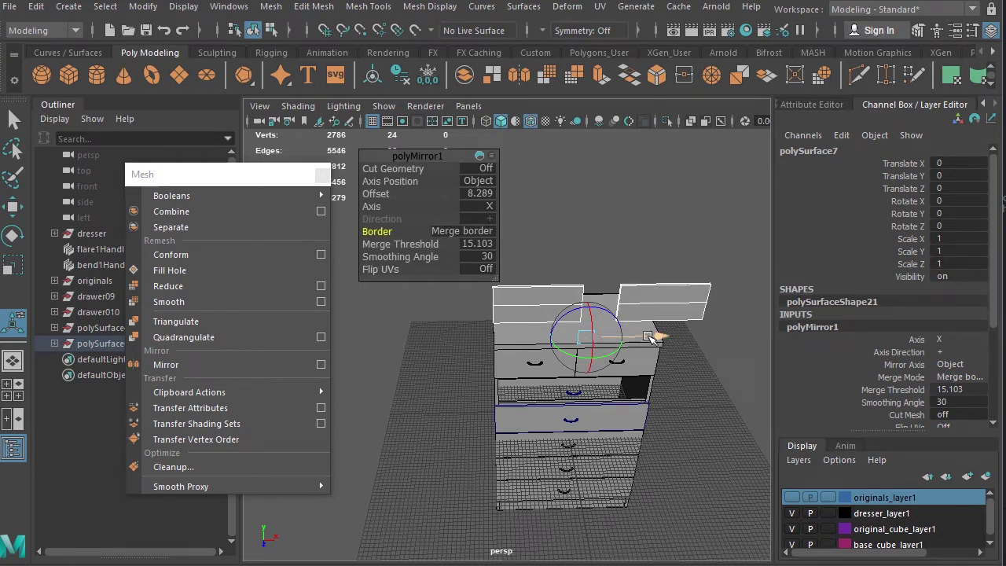
drag(658, 337, 547, 282)
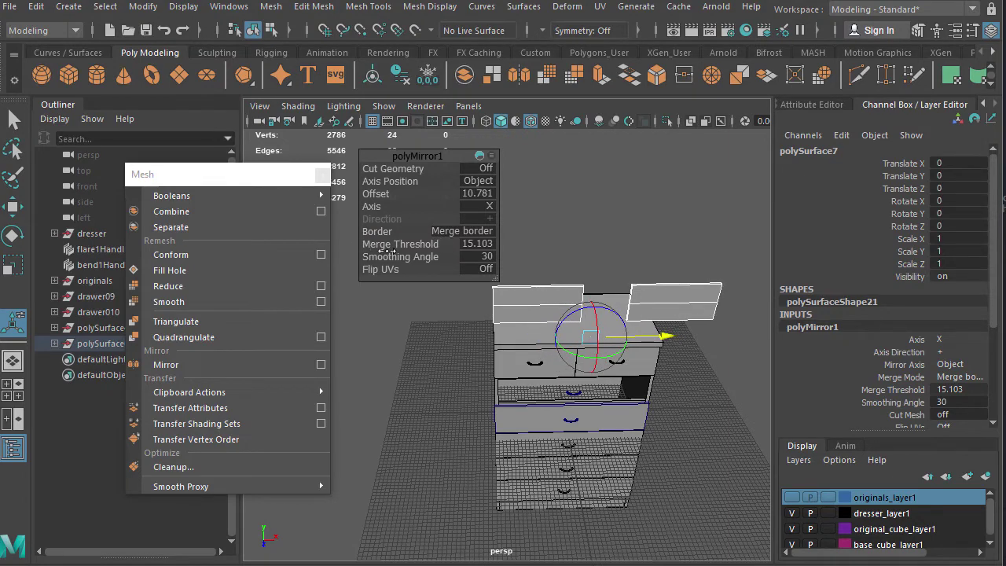
click(479, 244)
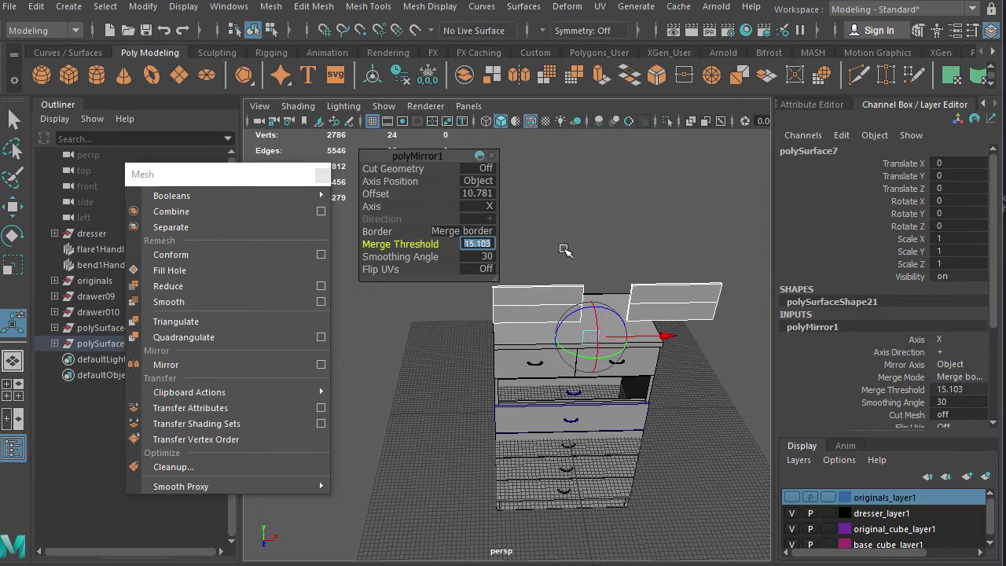
key(Return)
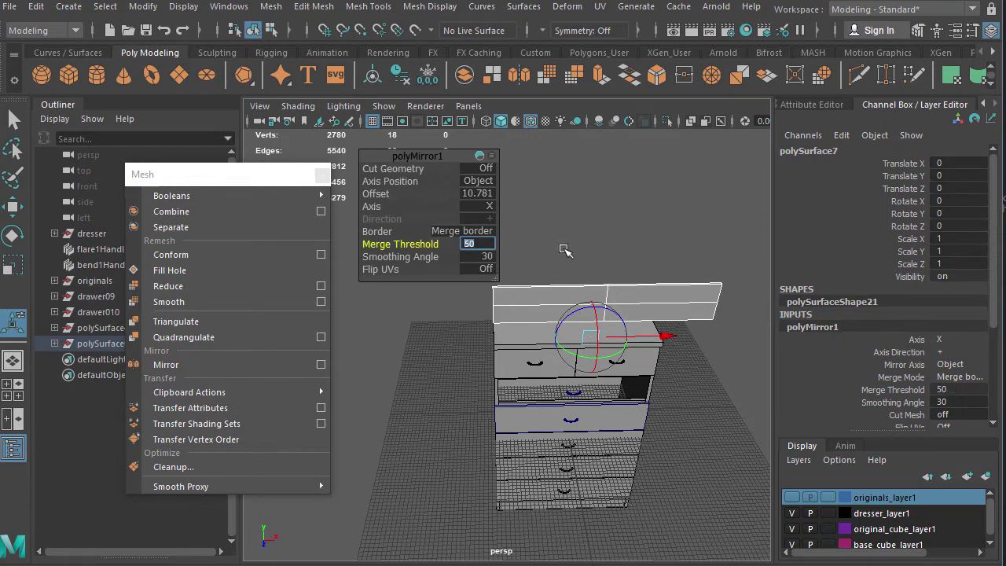
Step: Shift the mirror plane to an offset of about 29.15 and leave the mirror manipulator with the drawer front selected
drag(665, 338, 705, 340)
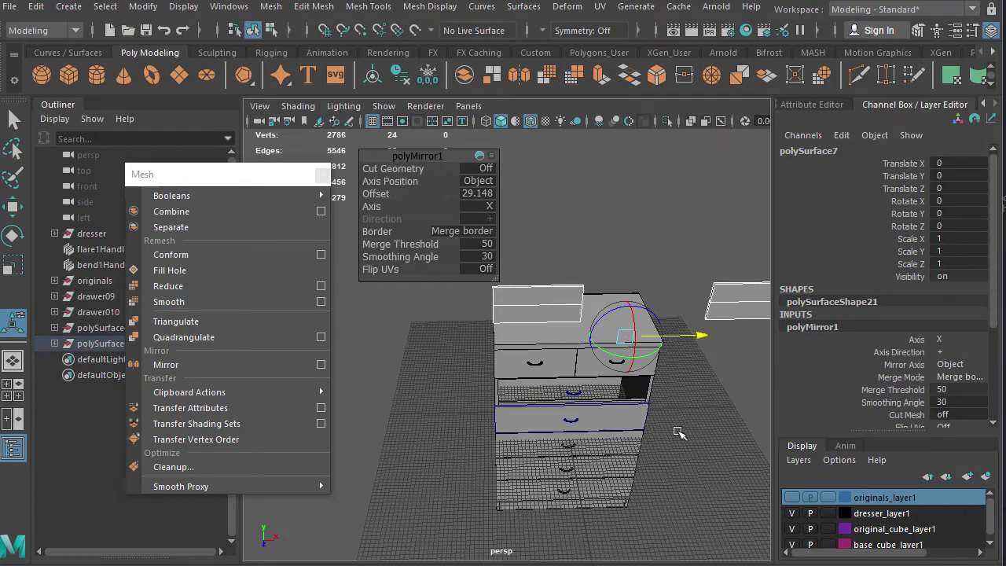
alt+drag(679, 433, 638, 314)
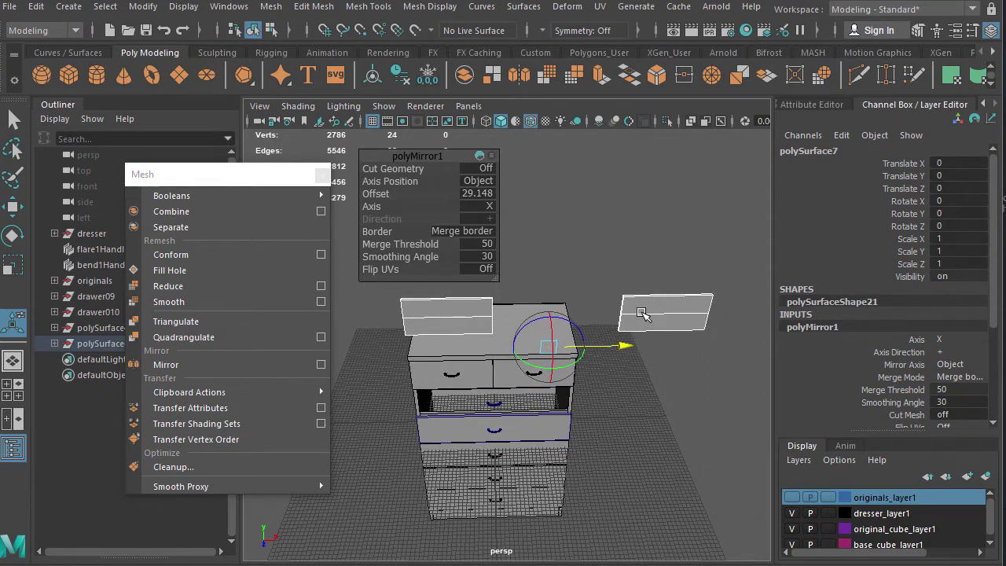
click(640, 313)
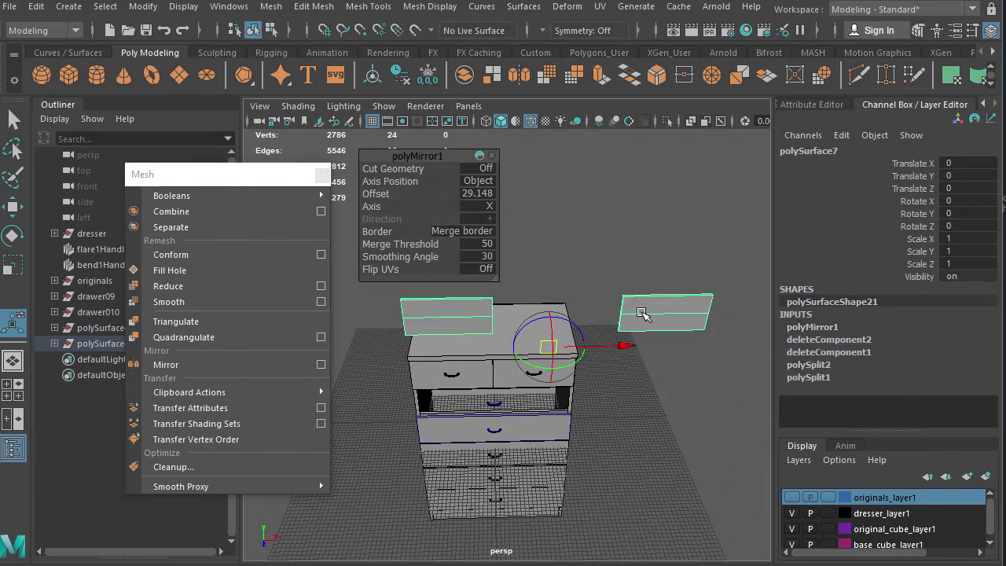
key(q)
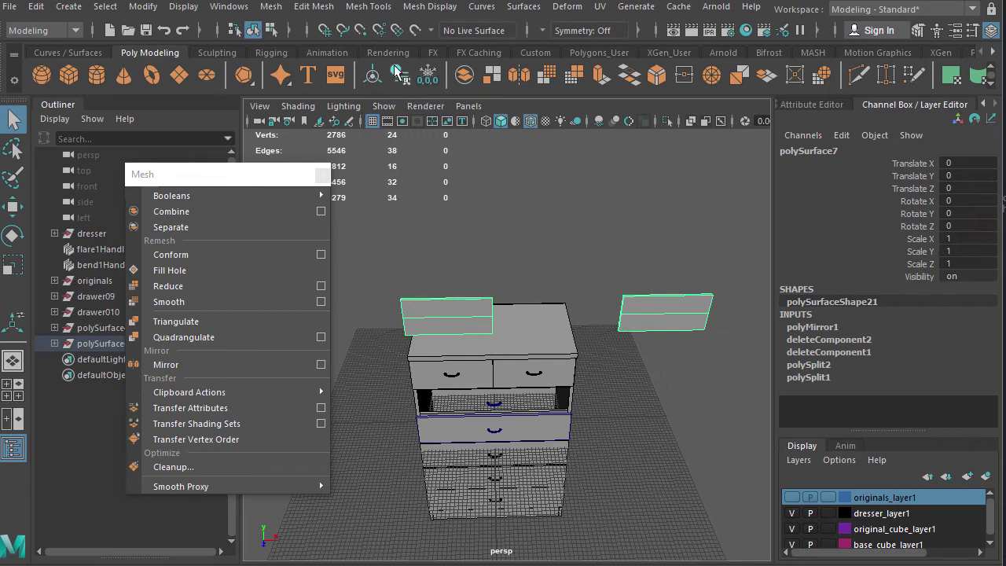
Step: Delete all faces of the mirrored half, and clear the remaining drawer front's construction history in Object Mode
right_drag(666, 312, 669, 339)
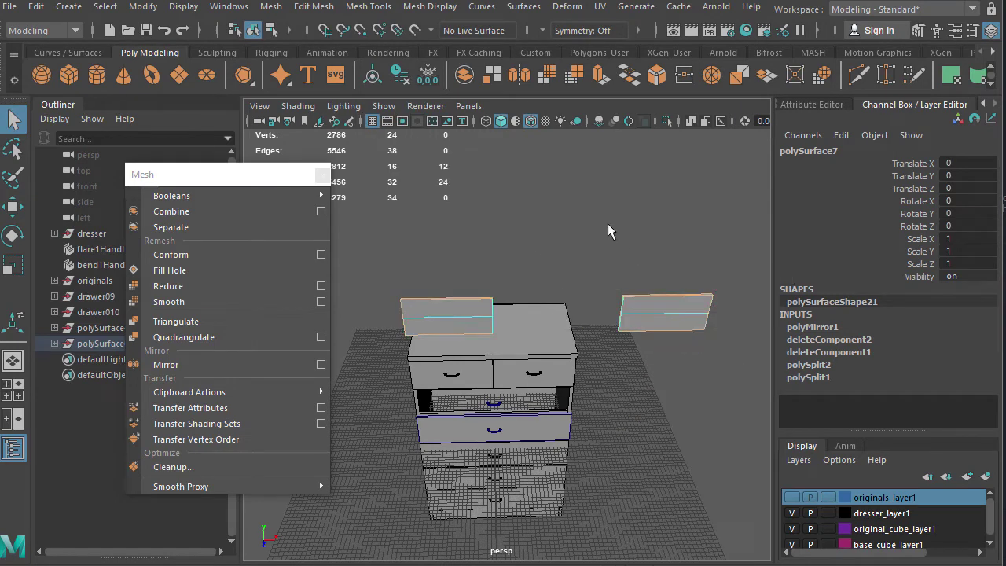
drag(607, 223, 728, 368)
key(Delete)
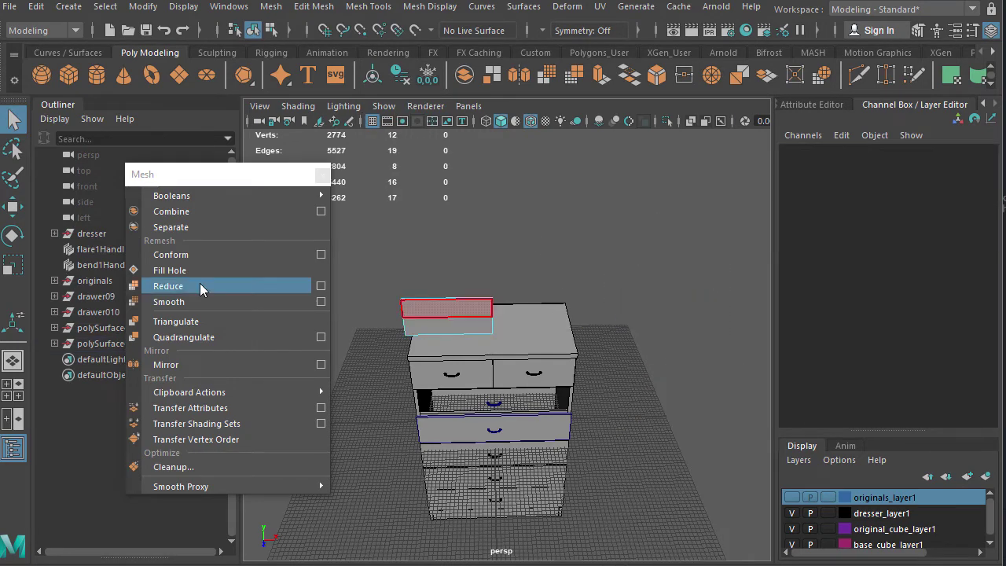
right_drag(418, 309, 478, 291)
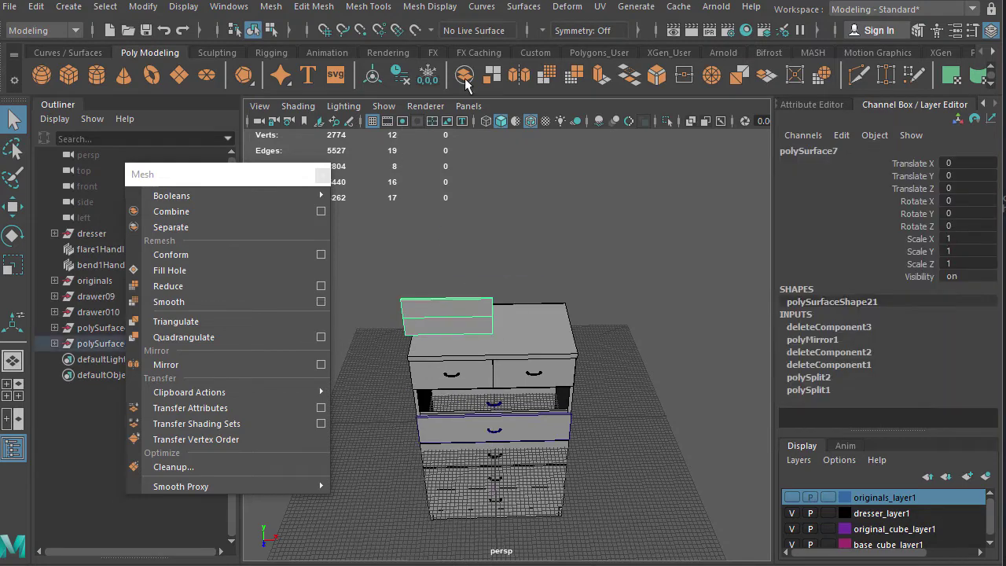
click(404, 74)
Step: Snap the half drawer front's pivot to a vertex at its inner end in the top view, and return to the perspective view
alt+drag(521, 348, 489, 318)
scroll(484, 253, up, 5)
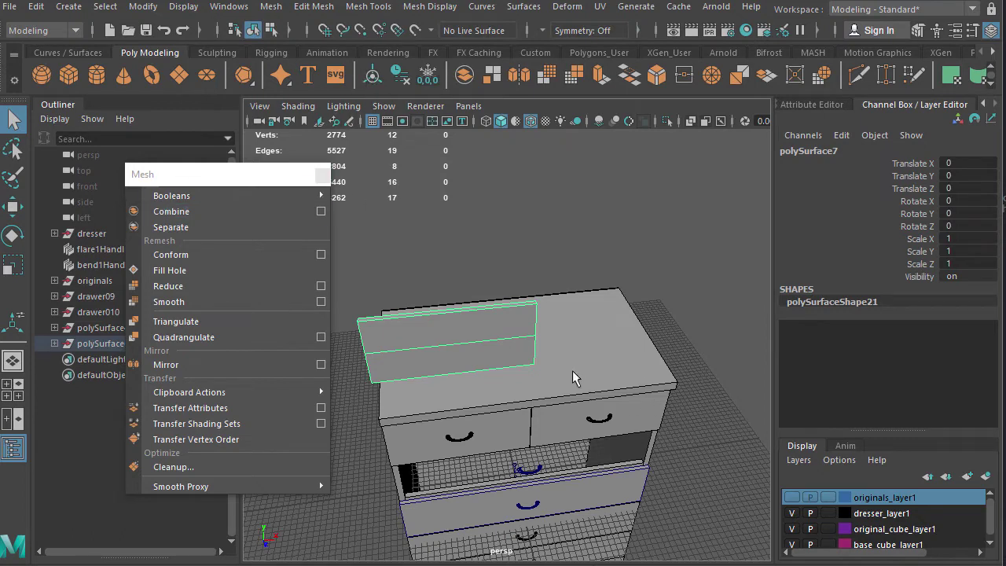
key(w)
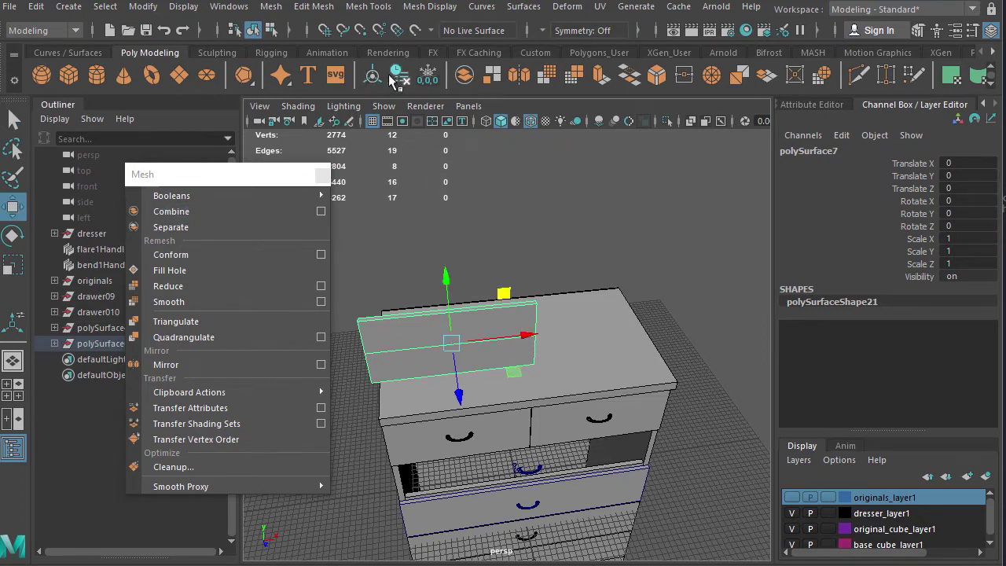
alt+middle_drag(586, 420, 593, 403)
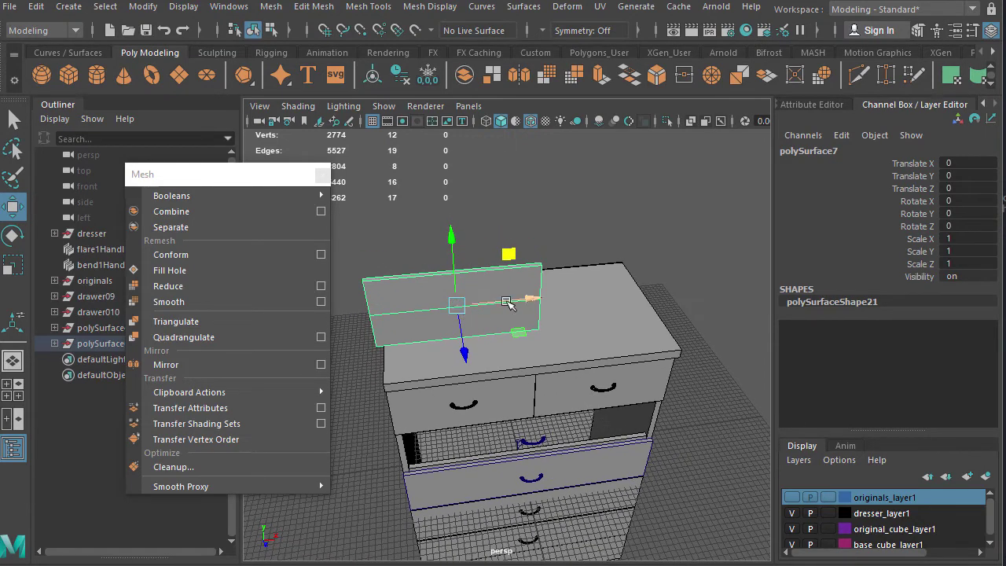
alt+drag(470, 330, 464, 383)
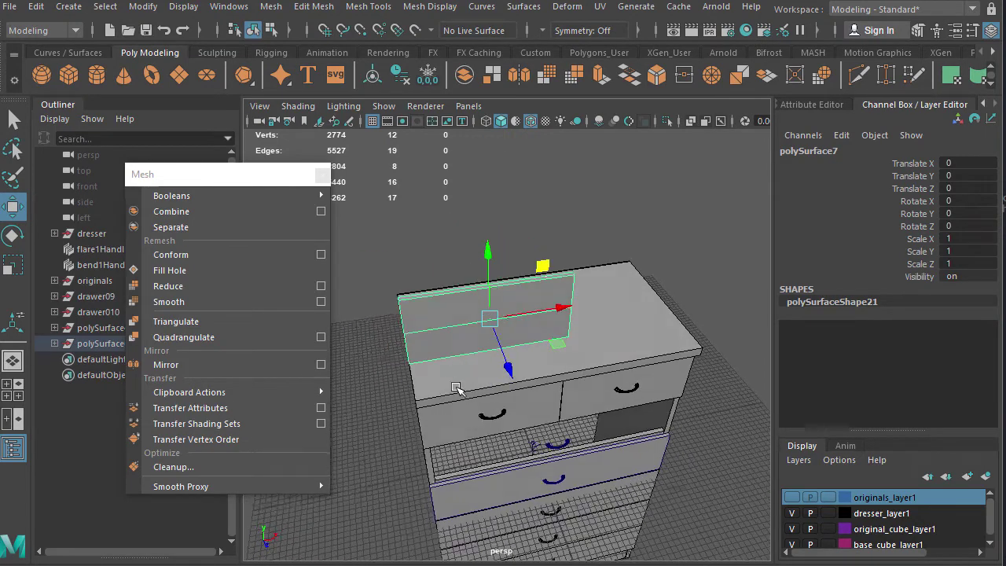
key(space)
click(375, 395)
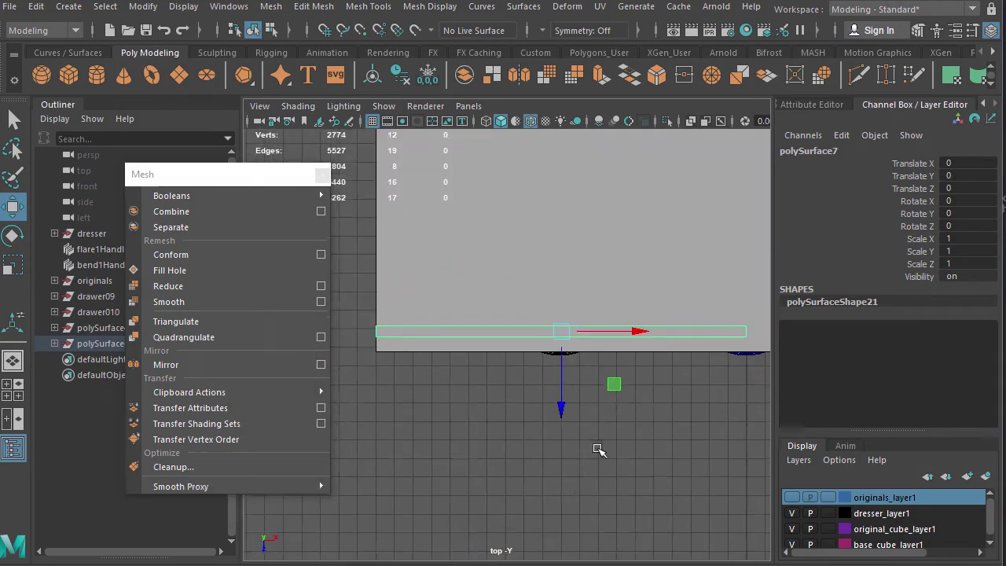
key(e)
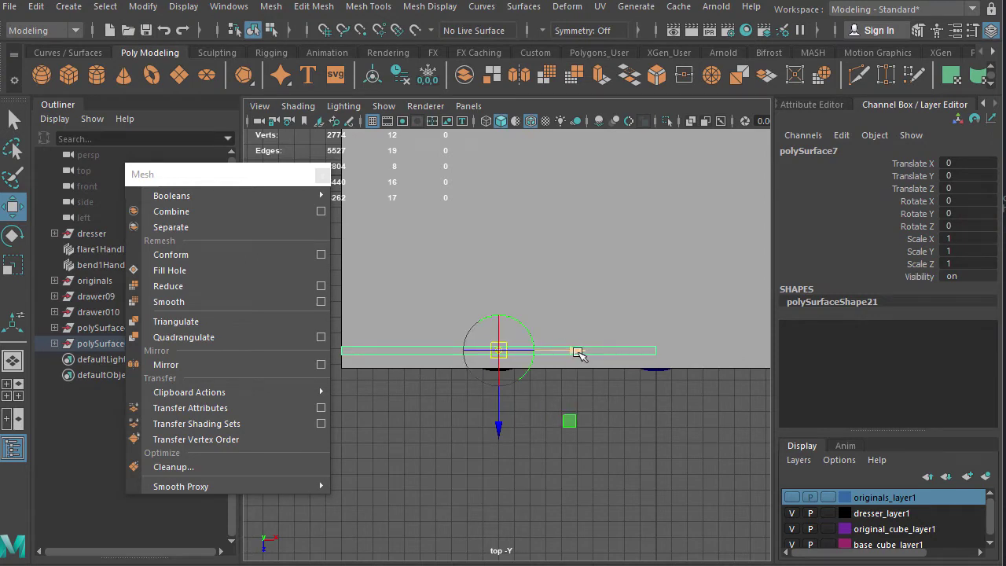
key(v)
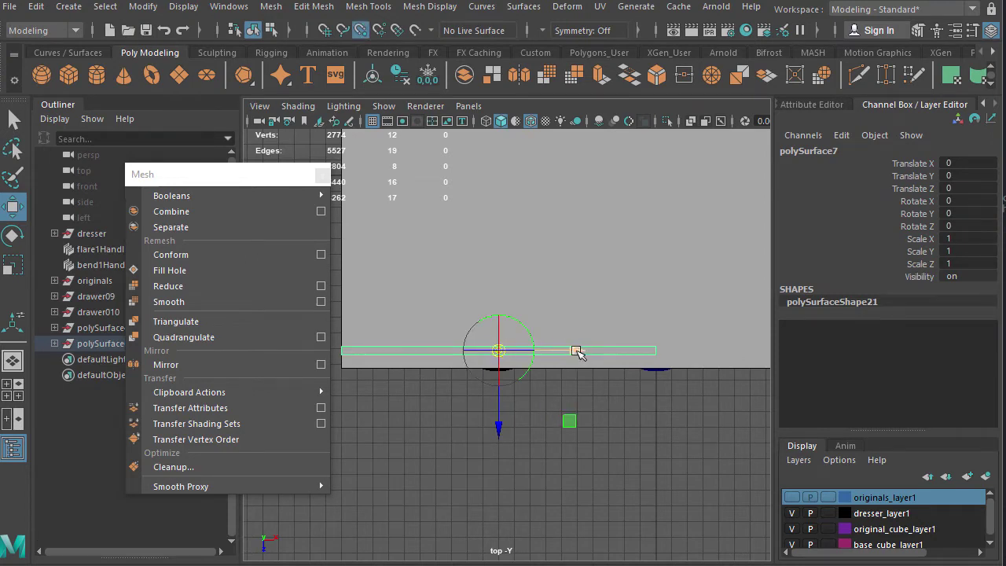
drag(576, 351, 647, 427)
key(space)
drag(587, 406, 597, 367)
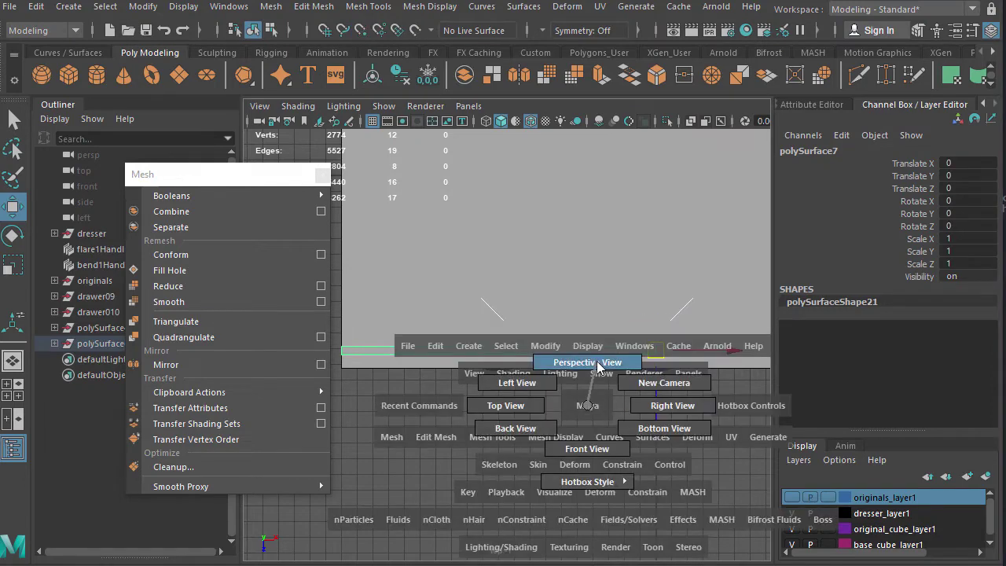
alt+drag(527, 385, 501, 363)
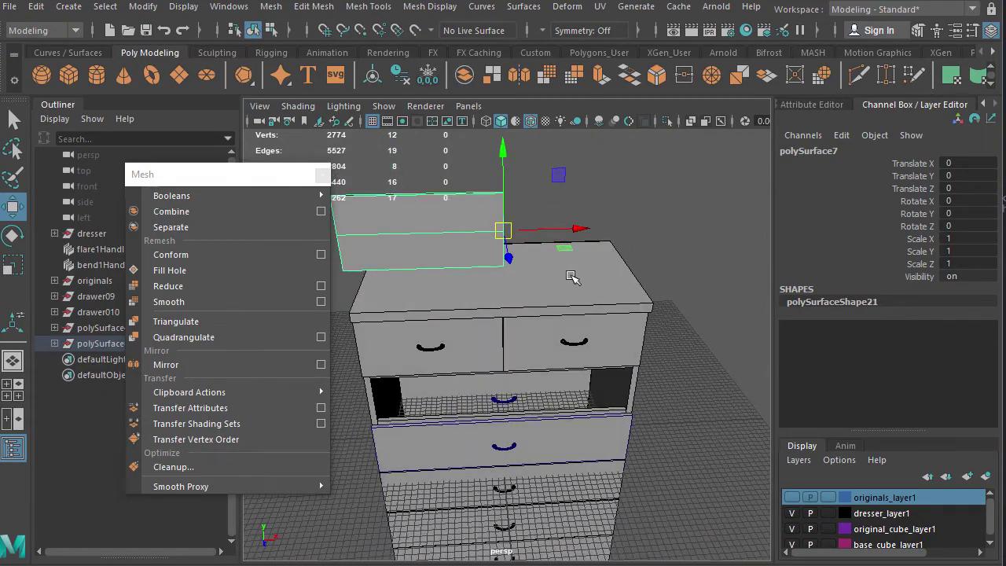
key(f)
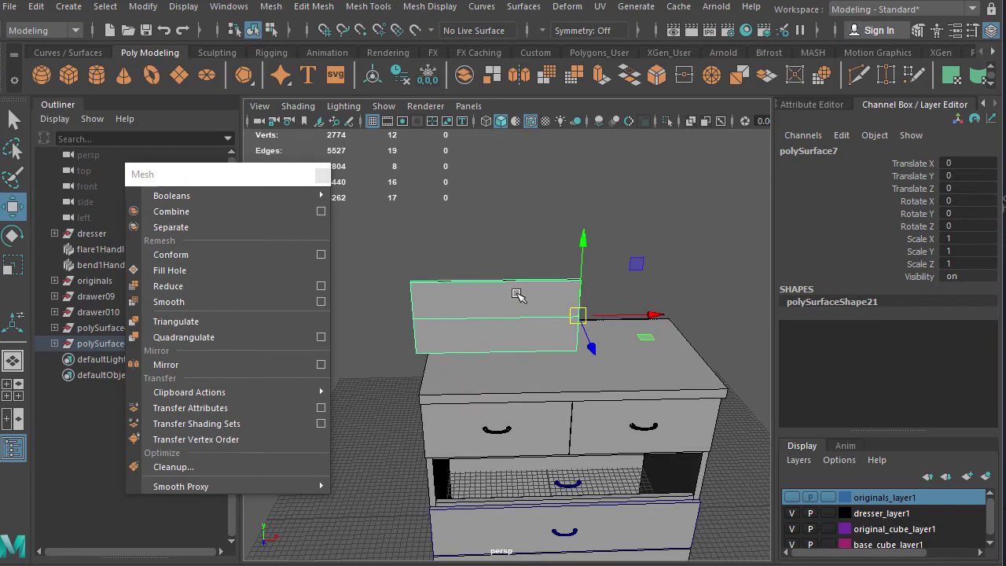
Step: Delete all faces in the upper half of the half drawer front, and return the remaining piece to Object Mode
right_drag(516, 294, 517, 335)
drag(395, 252, 606, 297)
key(Delete)
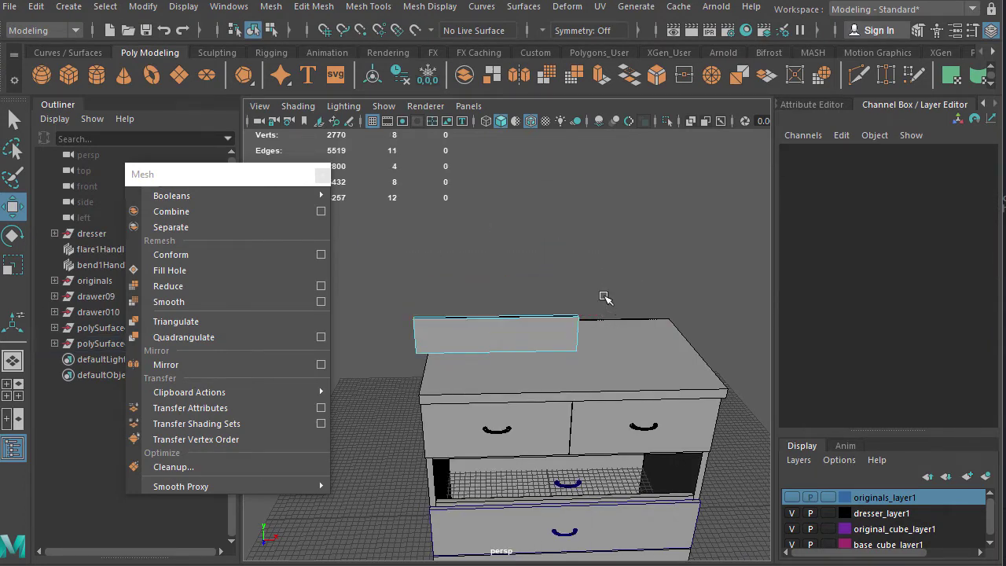
right_drag(561, 333, 620, 299)
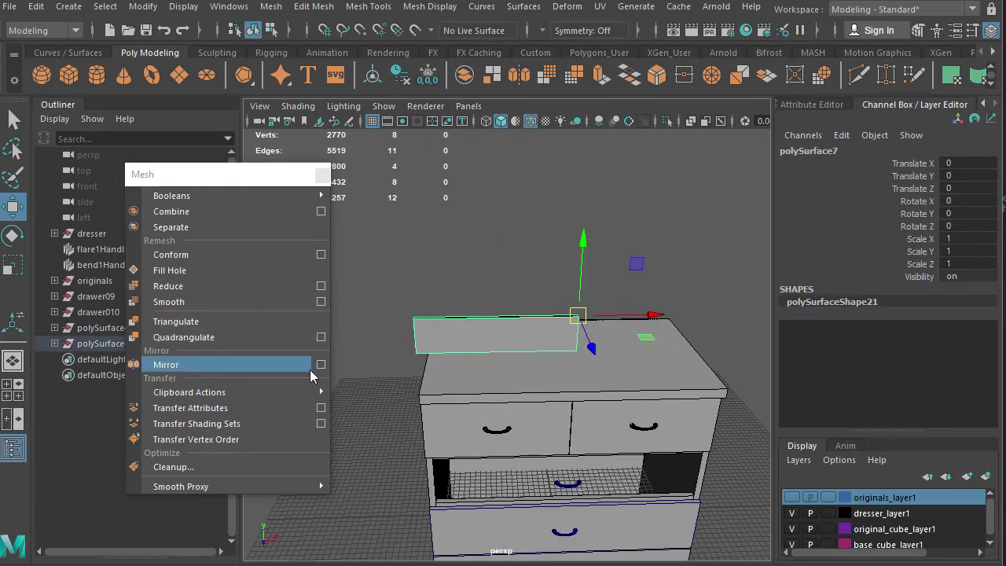
Step: Mirror the remaining drawer-front piece across its object X axis with Merge border, and leave the mirror manipulator
click(258, 365)
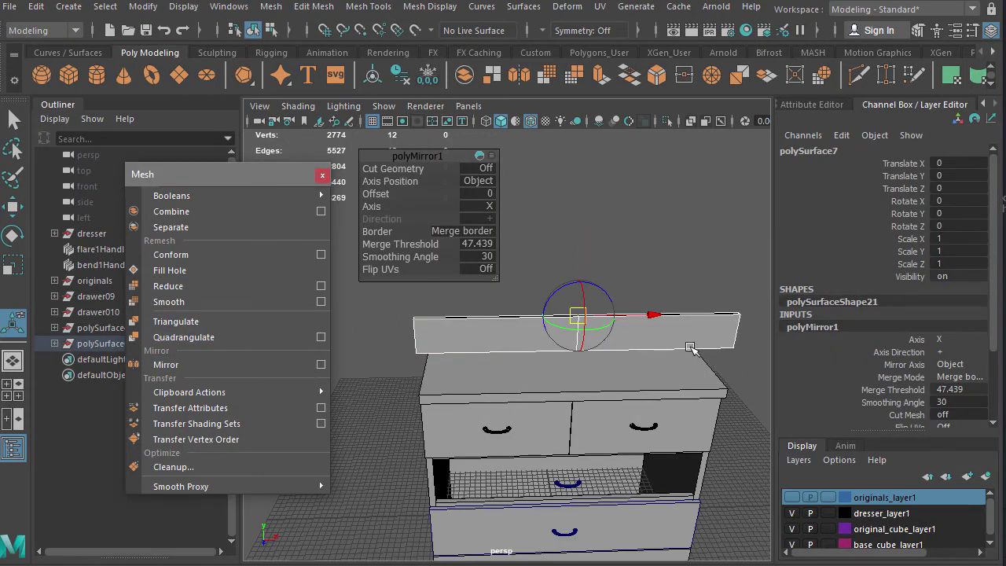
alt+drag(631, 425, 608, 424)
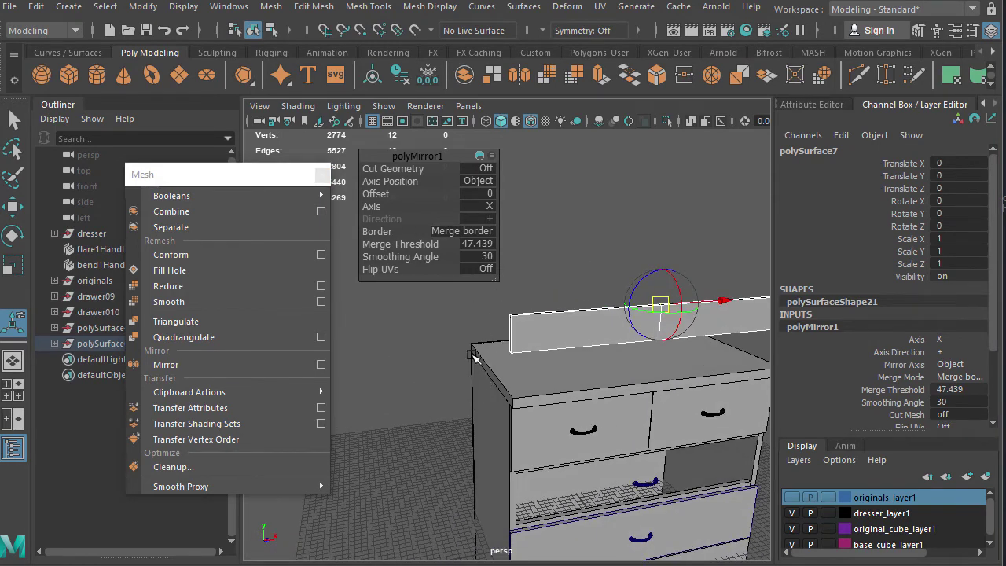
key(q)
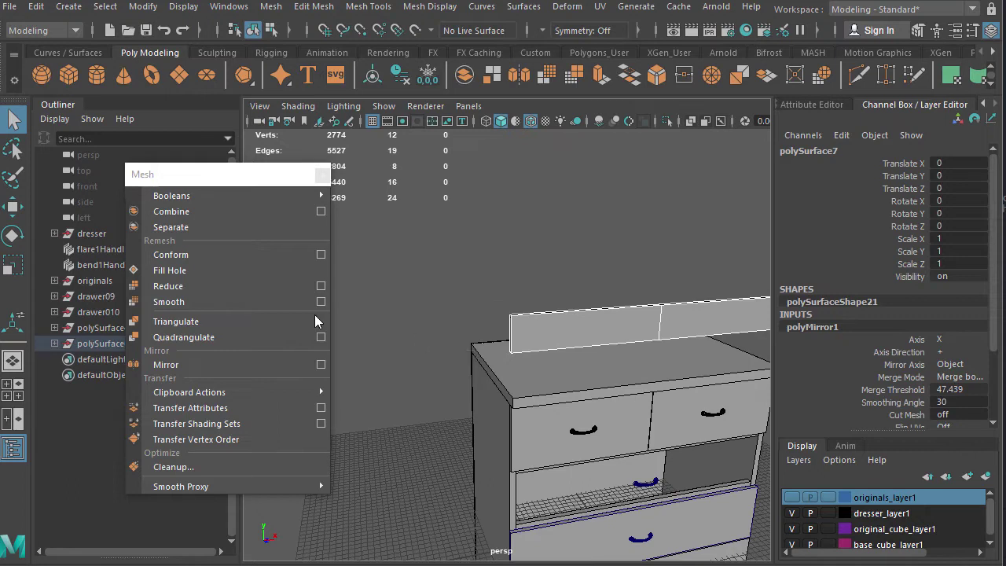
Step: Try a second mirror of the drawer front across the Y axis, undo it, and leave the mirror manipulator
click(210, 368)
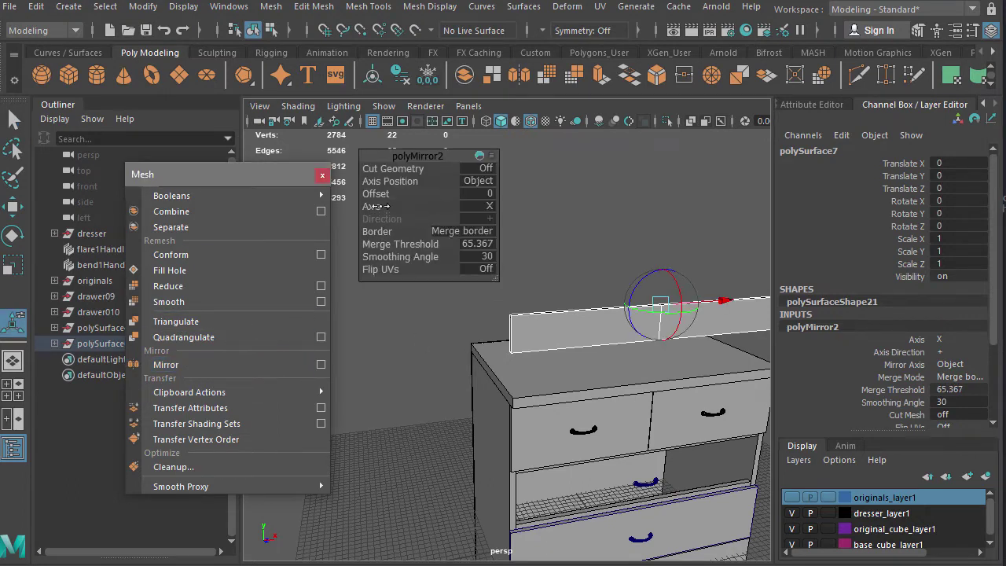
drag(381, 206, 438, 211)
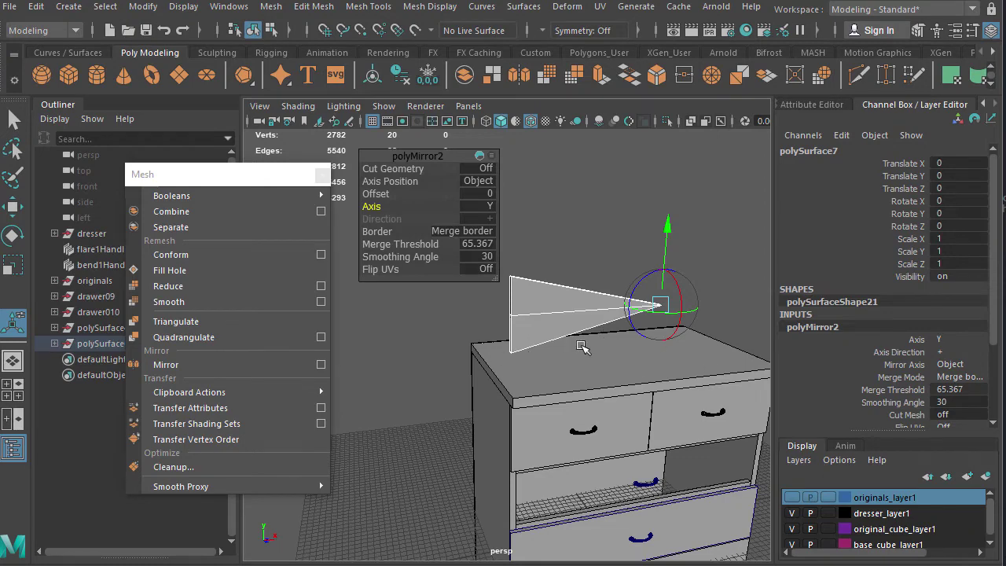
middle_drag(582, 347, 585, 356)
key(ctrl+z)
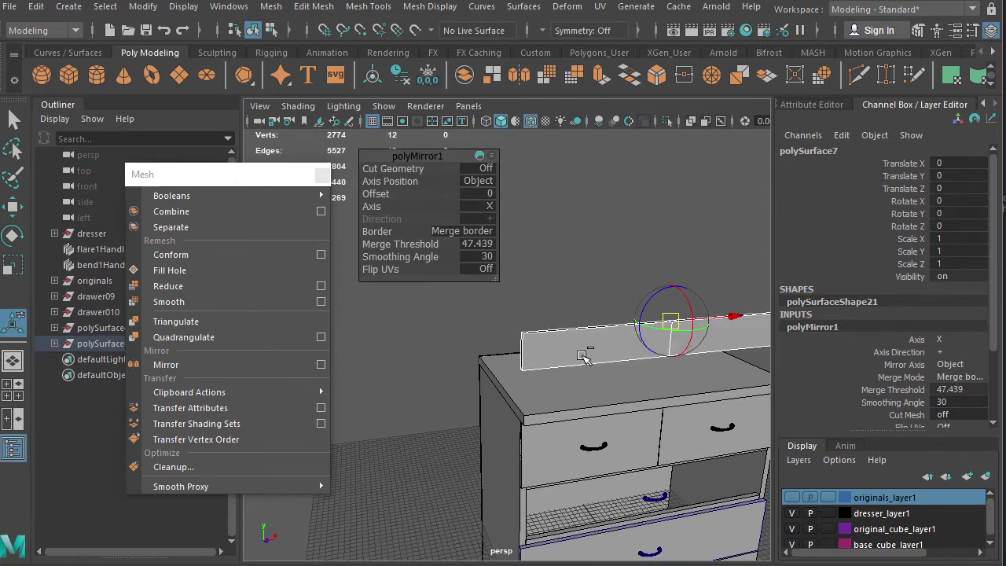
middle_drag(580, 344, 569, 344)
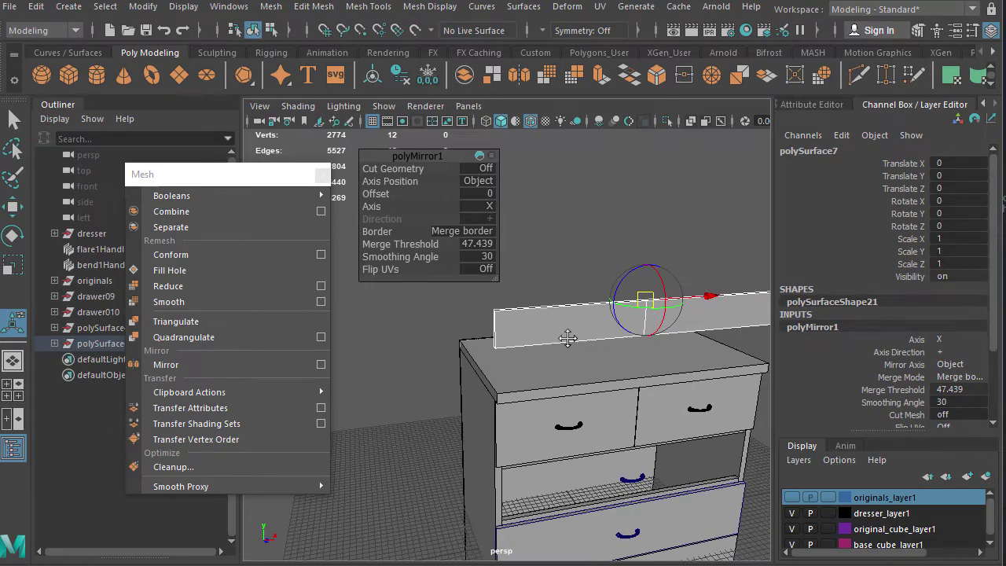
key(q)
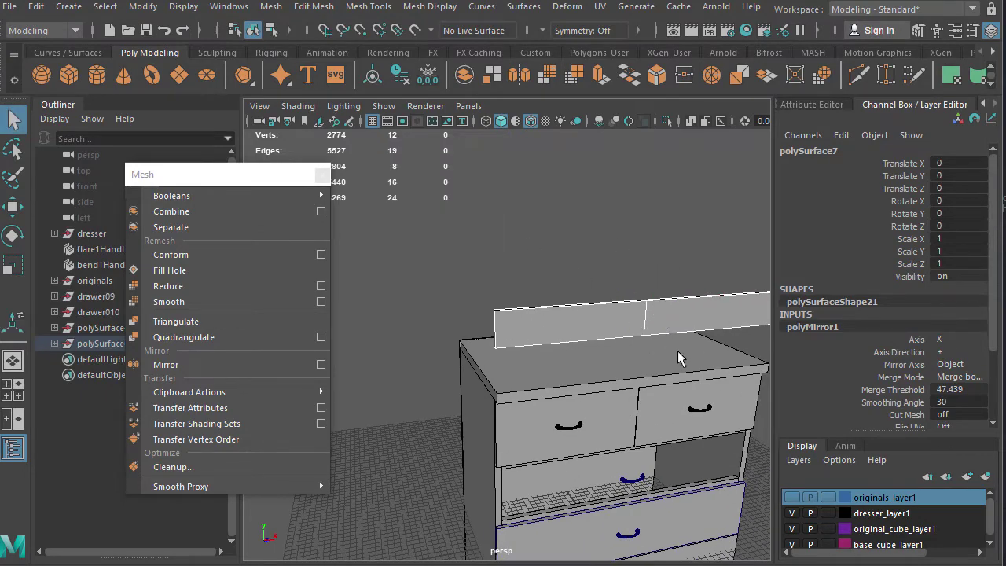
Step: Clear the drawer front's construction history and mirror it across its object Y axis with Merge border
scroll(595, 353, down, 3)
scroll(595, 353, up, 3)
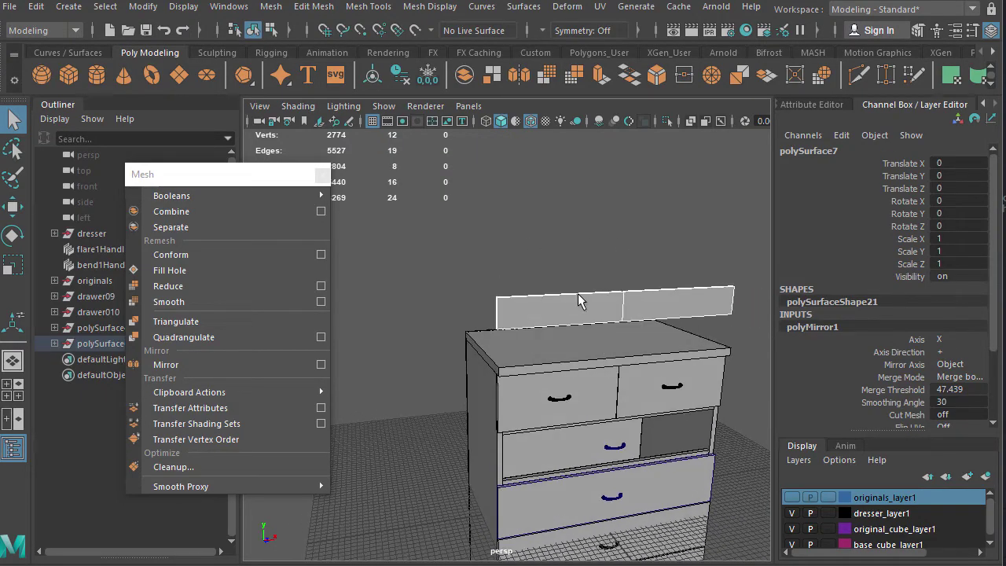
click(578, 302)
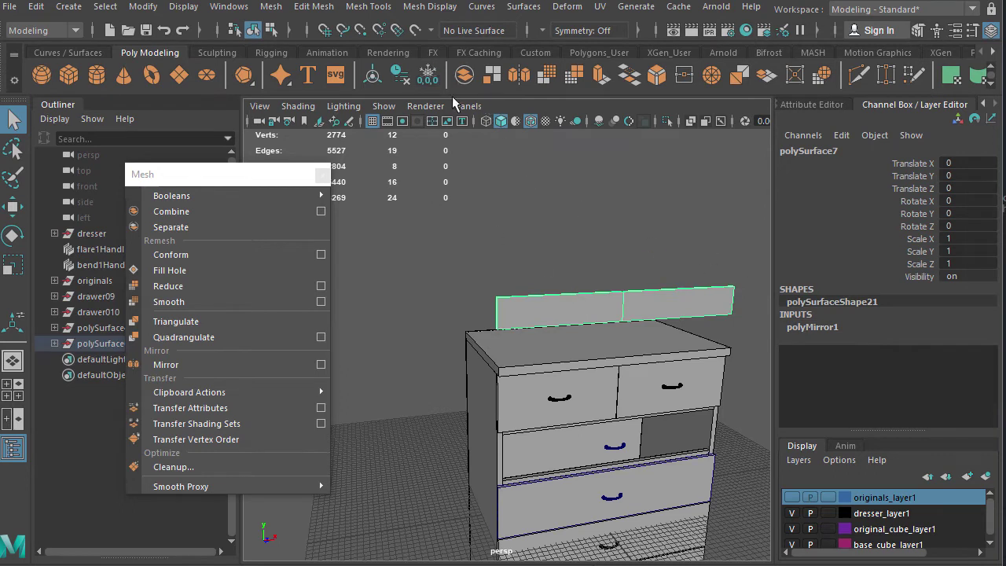
click(192, 365)
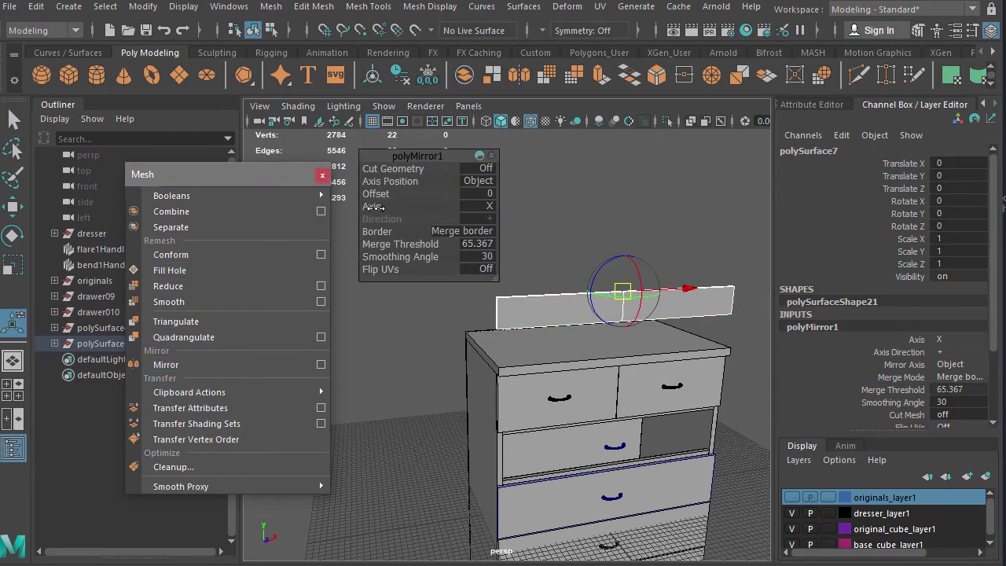
drag(373, 206, 442, 208)
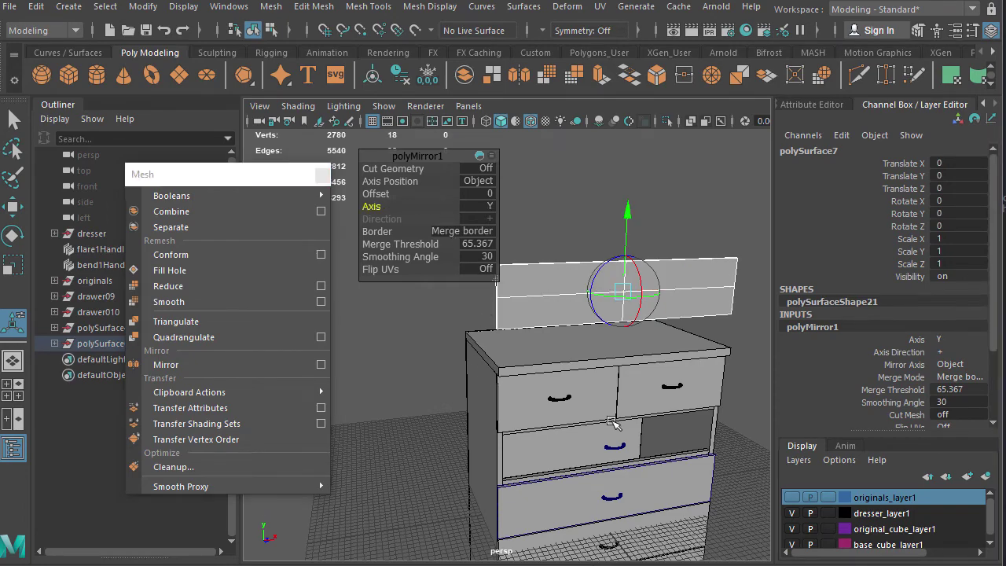
alt+drag(615, 423, 595, 412)
scroll(594, 414, up, 3)
alt+right_drag(618, 444, 588, 427)
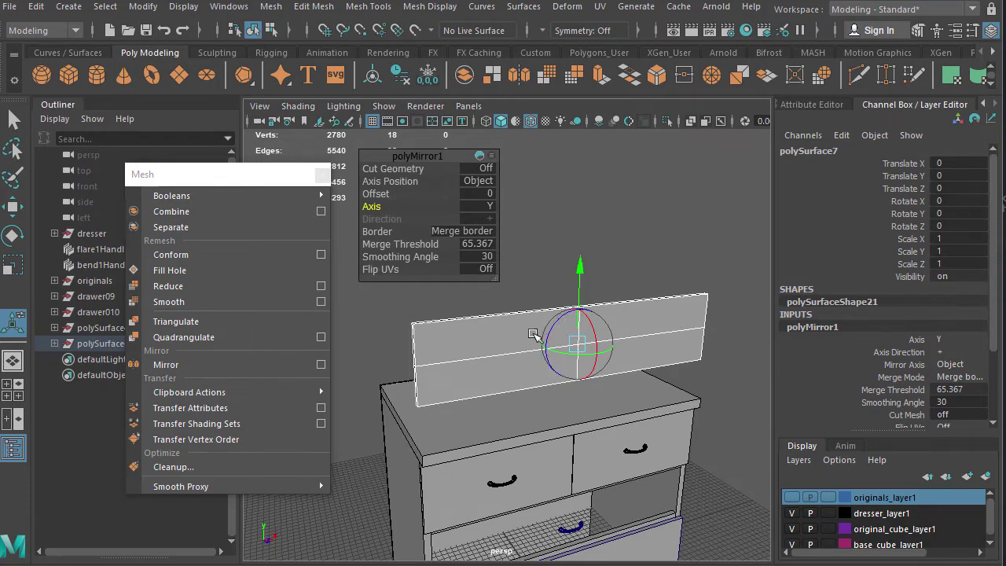
alt+drag(574, 425, 604, 437)
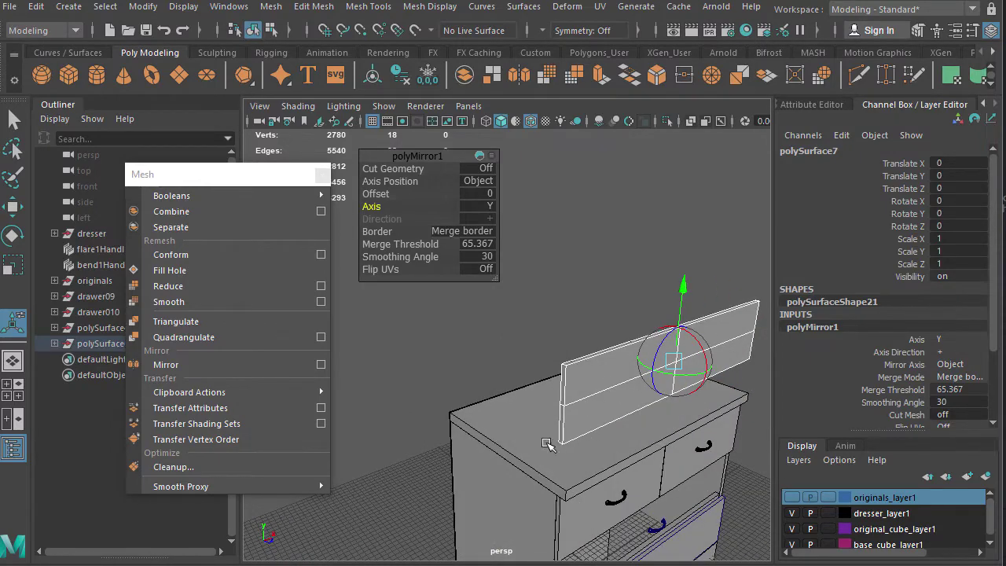
alt+drag(637, 473, 507, 450)
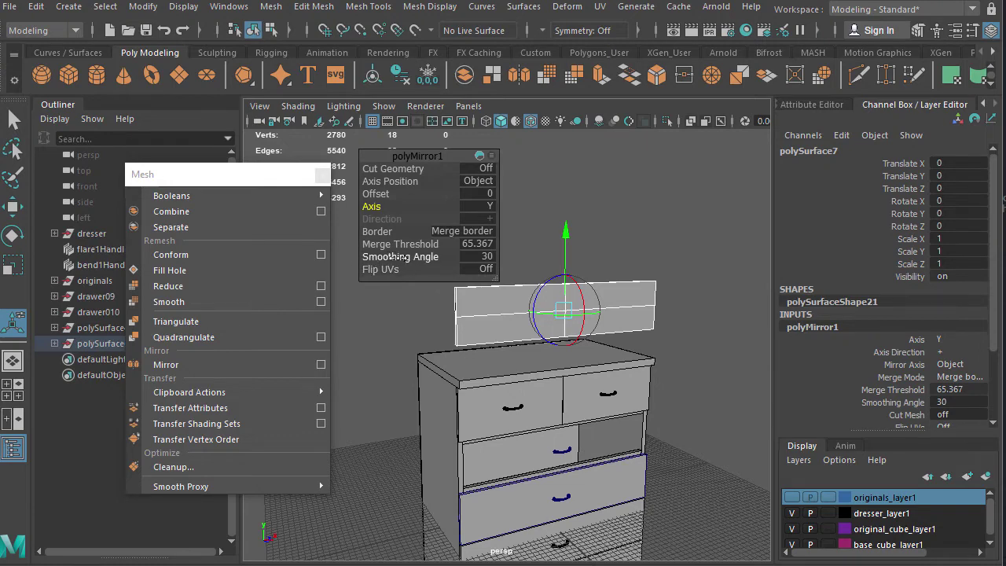
click(449, 5)
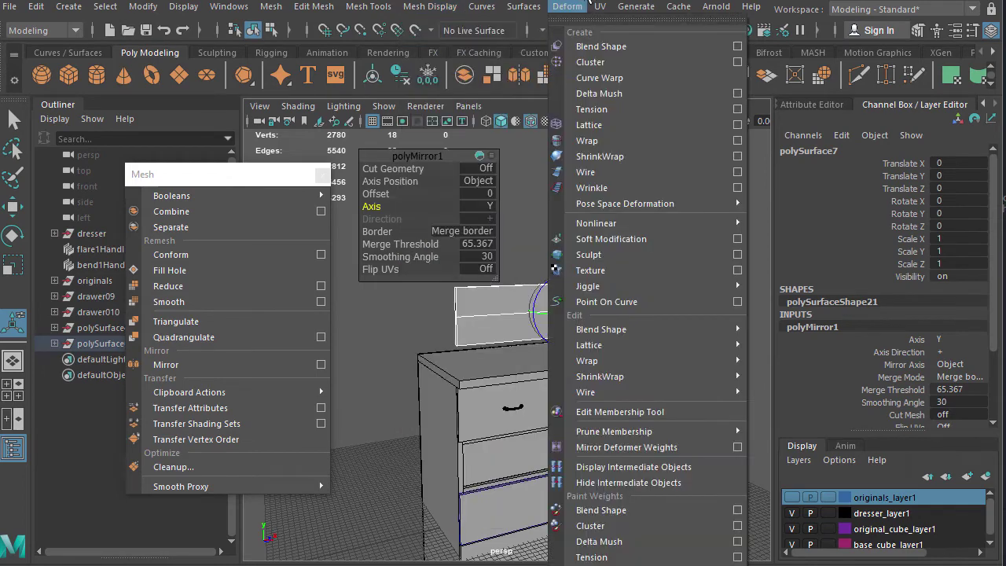
click(567, 6)
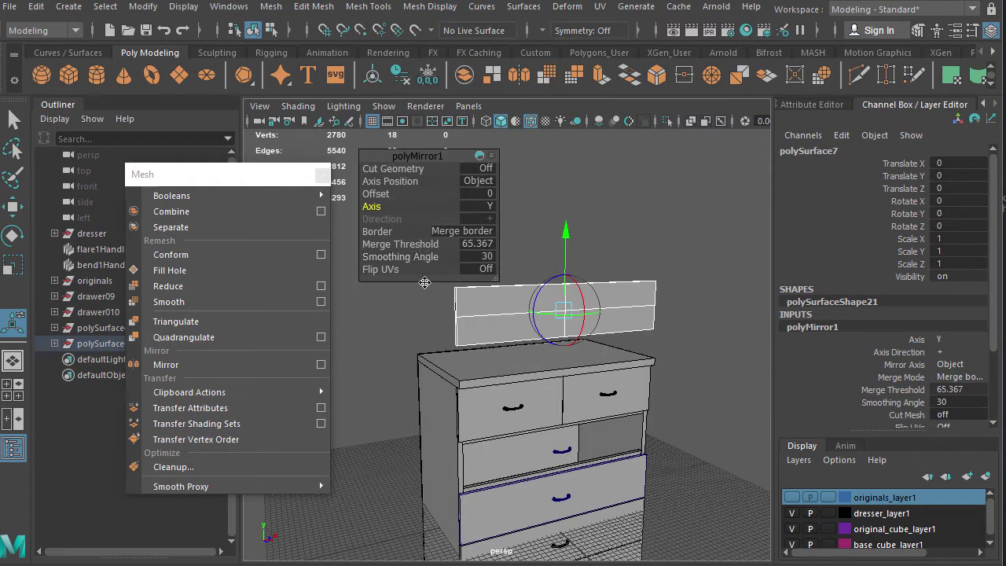